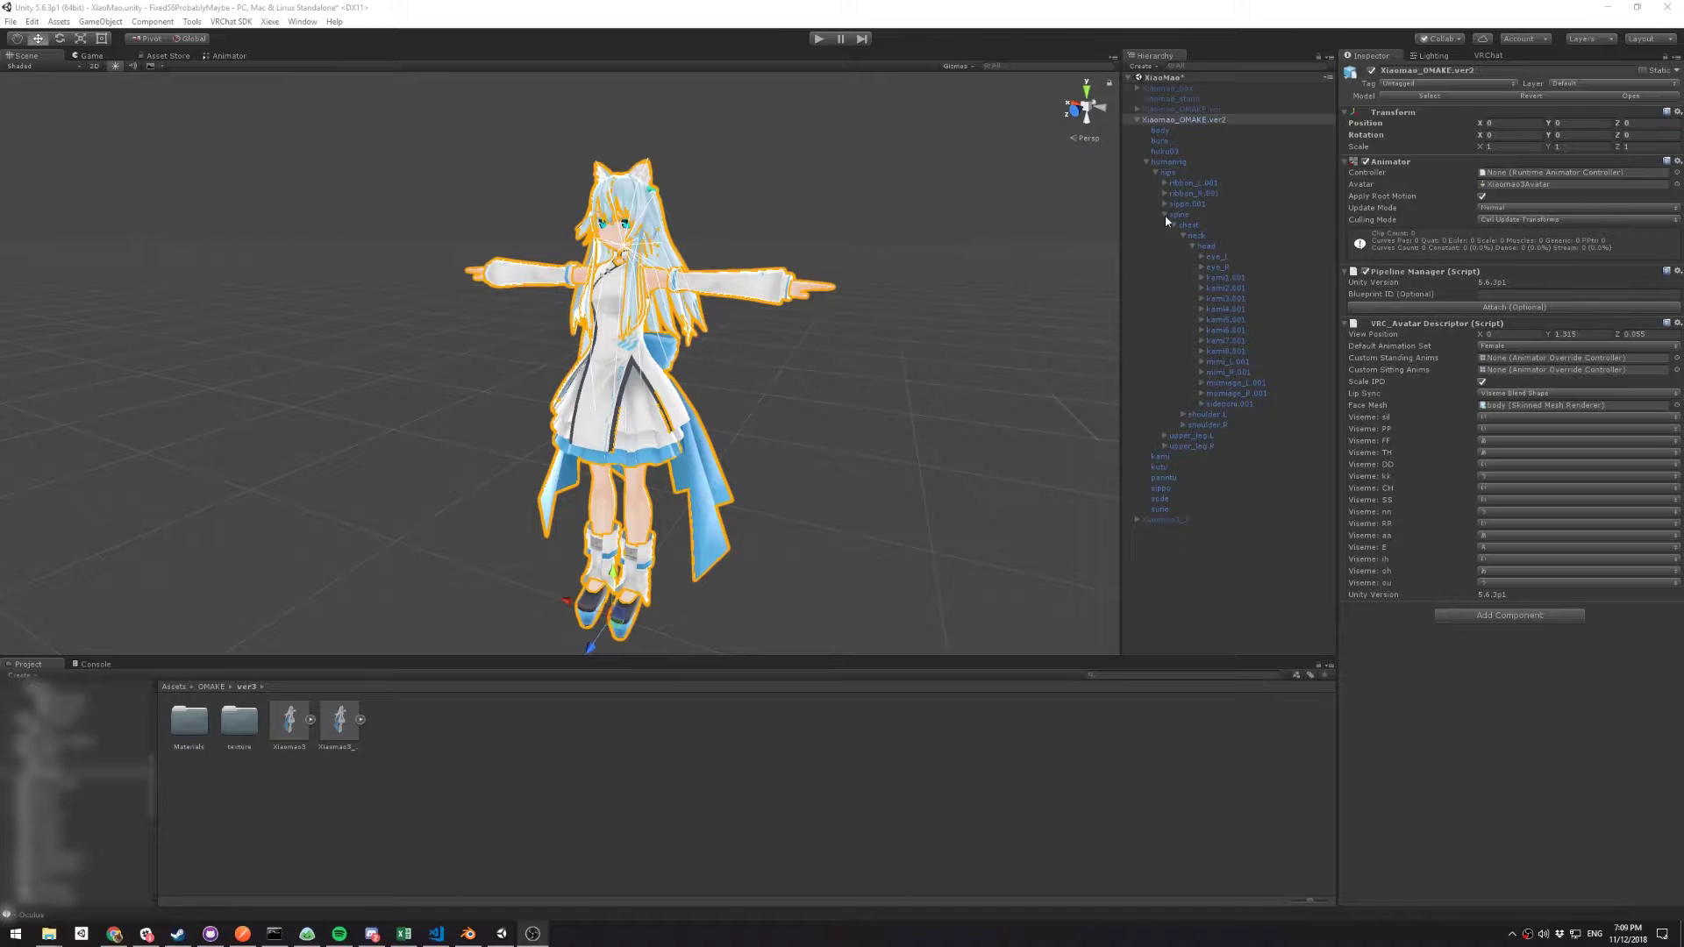
- Collapse the humanrig bone hierarchy of the Xiaomao_OMAKE.ver2 avatar so its separate meshes are listed together
{"action": "left_click", "coordinate": [1156, 174]}
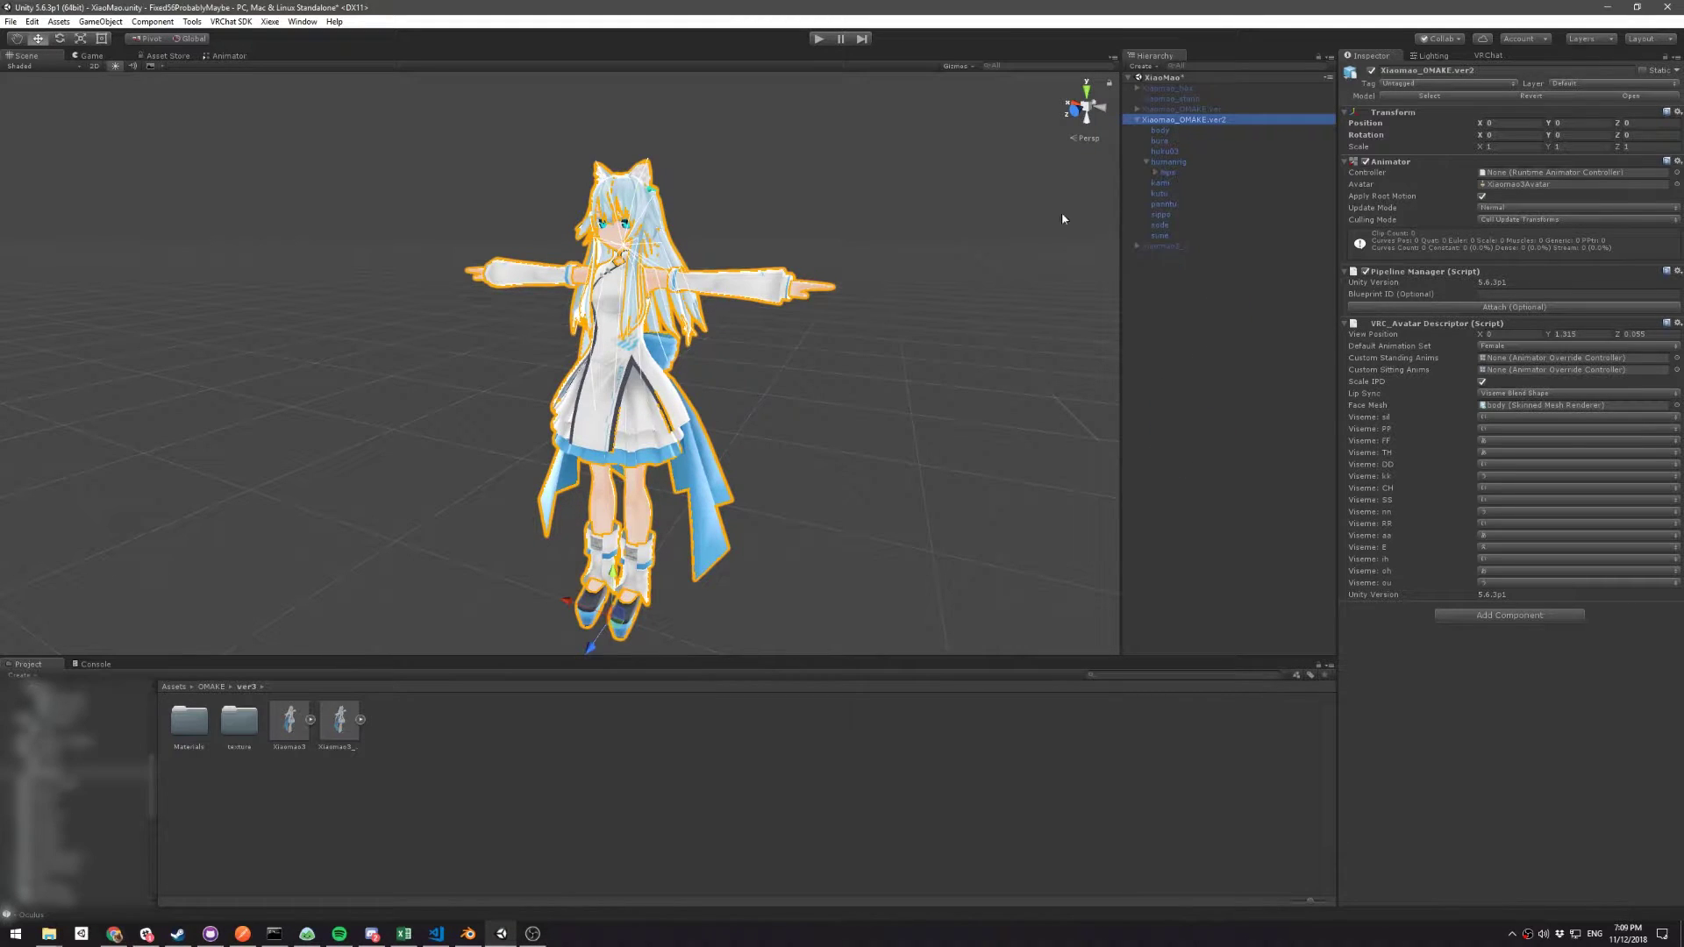
{"action": "left_click", "coordinate": [1146, 162]}
{"action": "scroll", "coordinate": [907, 342], "scroll_direction": "up", "scroll_amount": 3}
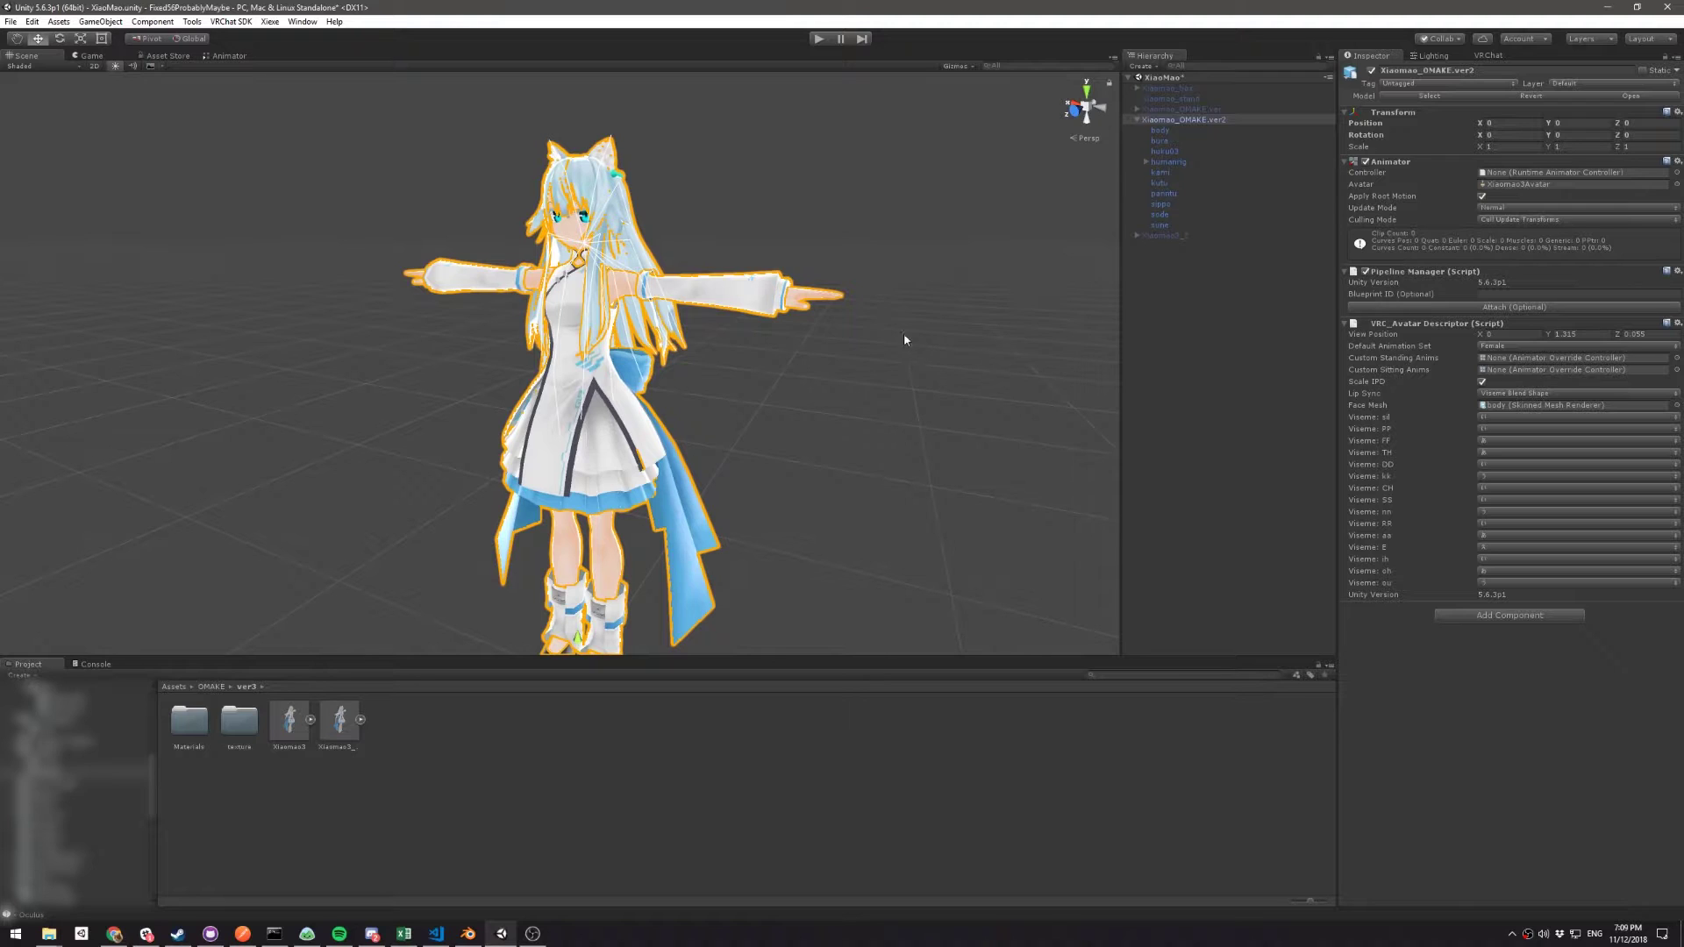
{"action": "left_click_drag", "start_coordinate": [902, 258], "coordinate": [724, 358], "text": "alt"}
- Examine the Skinned Mesh Renderer settings and materials of the avatar's body, bura, huku03 and kami meshes
{"action": "left_click", "coordinate": [1161, 130]}
{"action": "left_click", "coordinate": [1163, 140]}
{"action": "left_click", "coordinate": [1174, 152]}
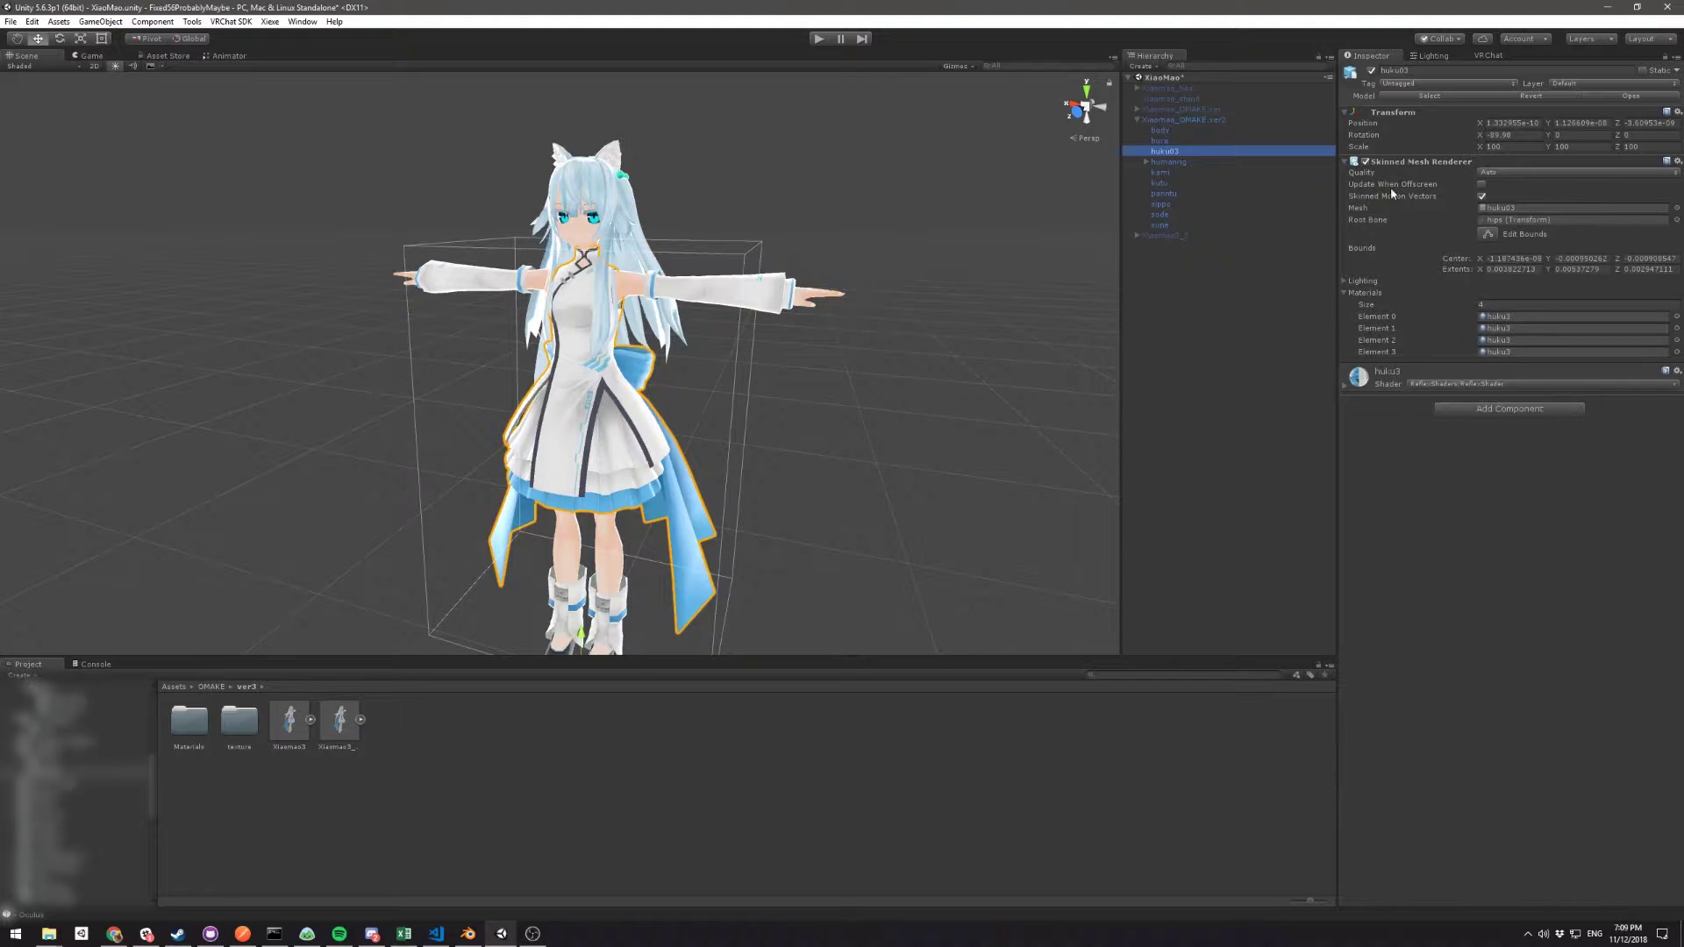
{"action": "left_click", "coordinate": [1268, 173]}
{"action": "left_click_drag", "start_coordinate": [1088, 250], "coordinate": [561, 389], "text": "alt"}
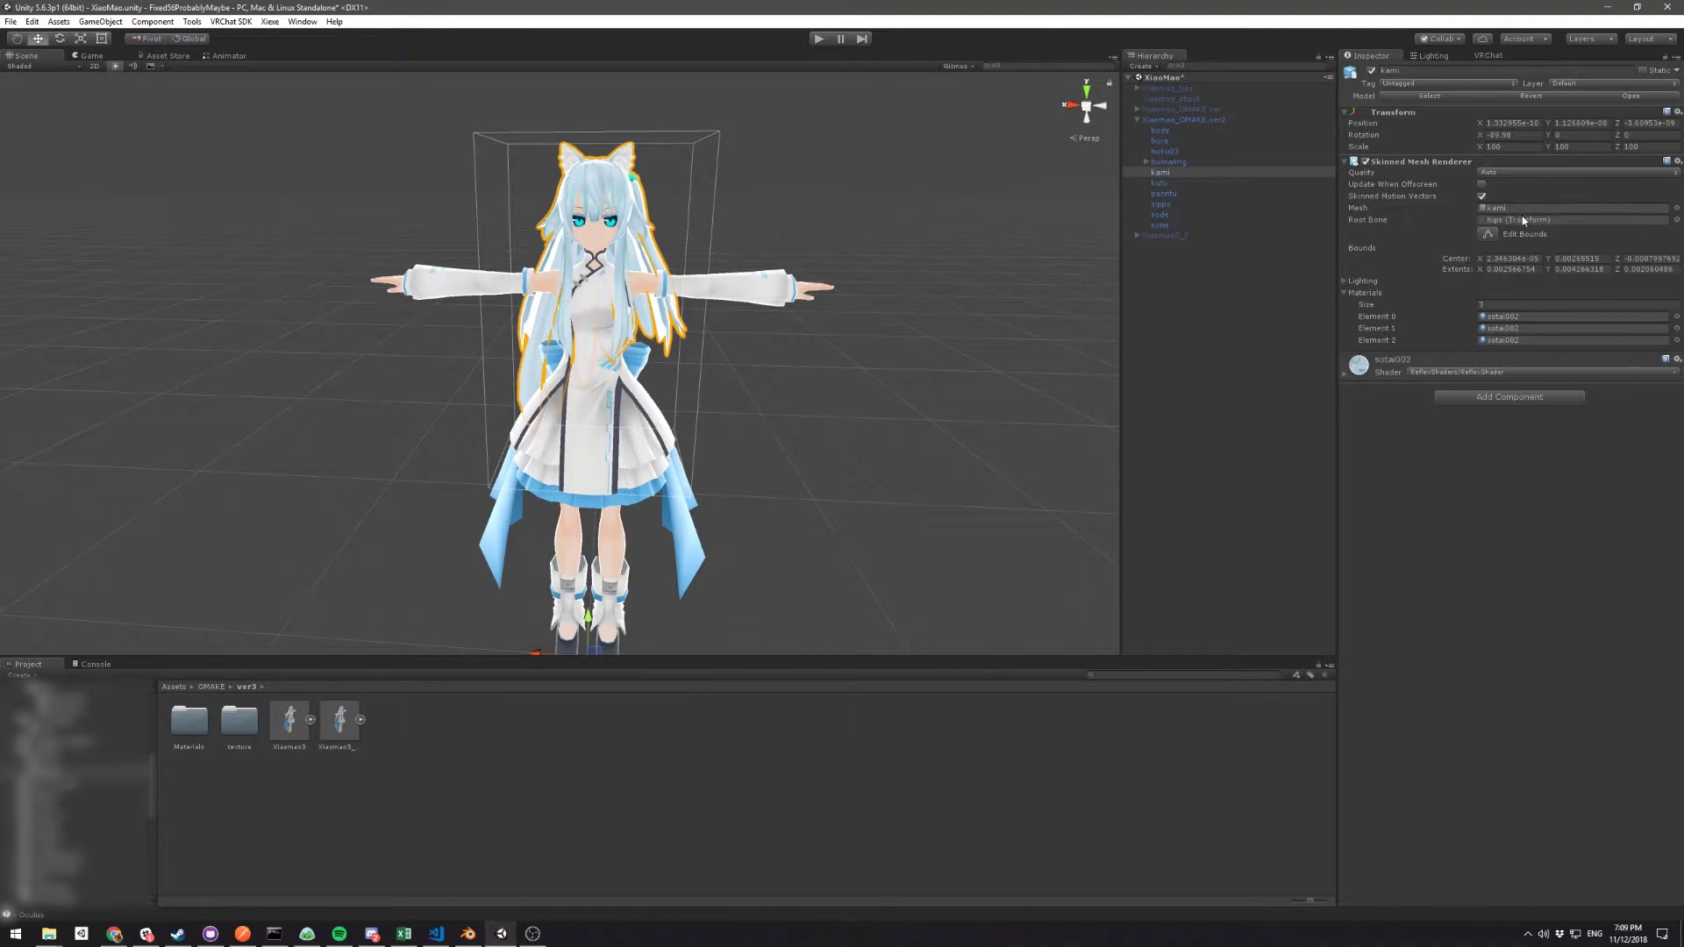
{"action": "left_click_drag", "start_coordinate": [902, 357], "coordinate": [786, 357], "text": "alt"}
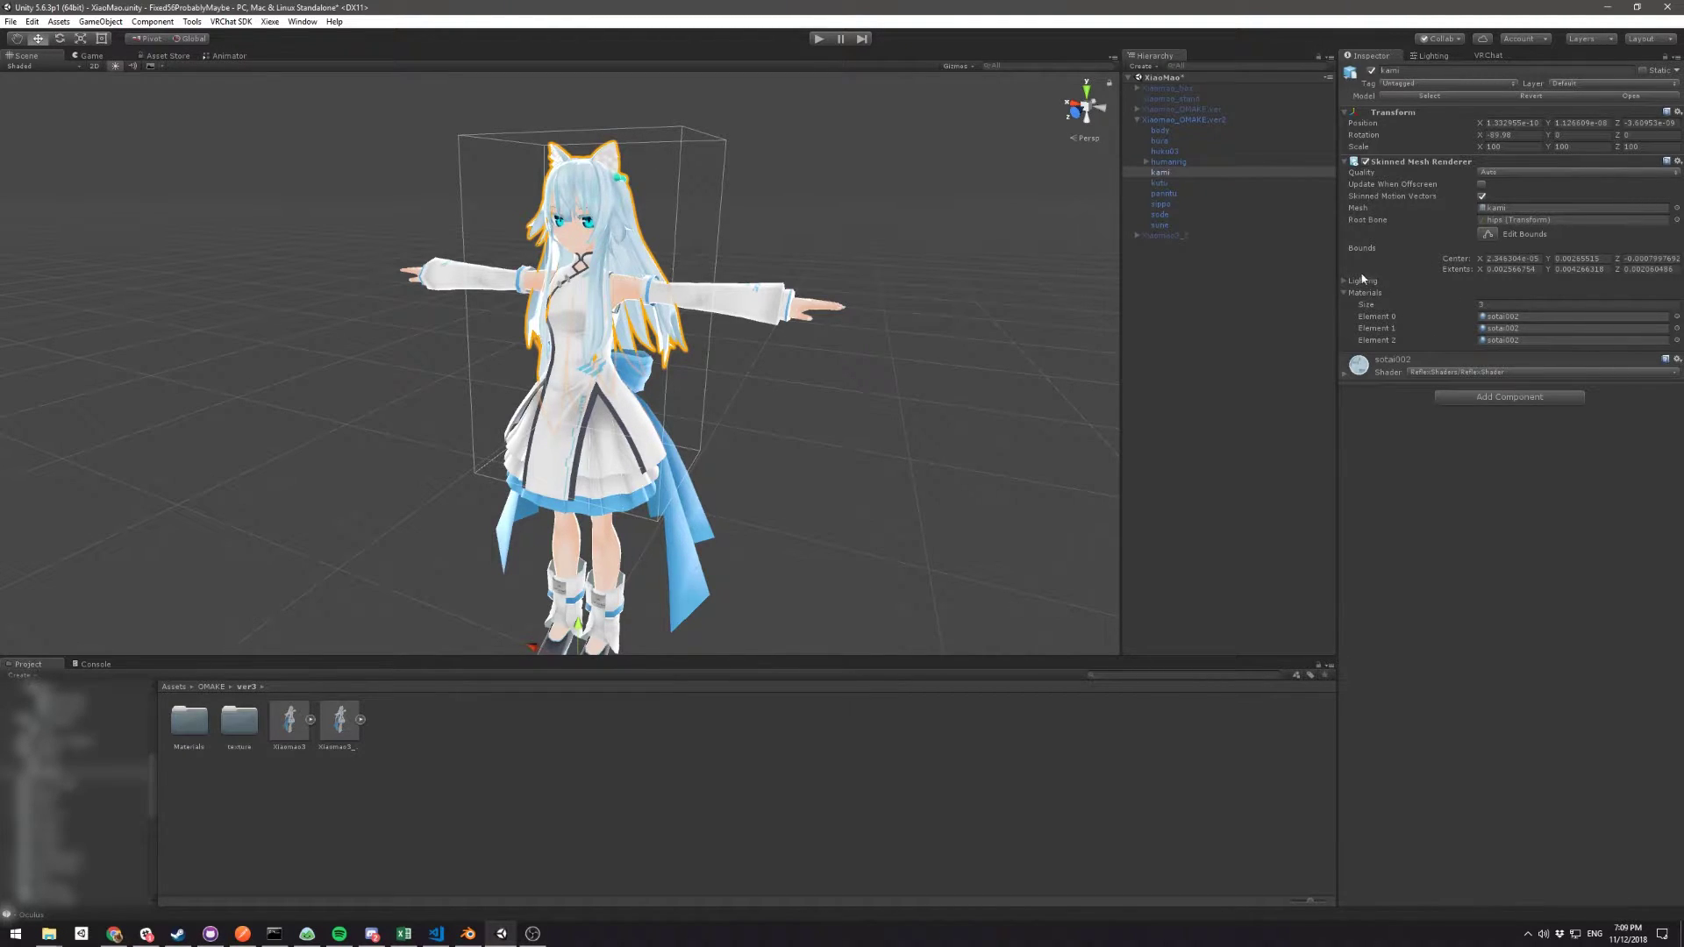
{"action": "key", "text": "alt"}
{"action": "key", "text": "alt"}
{"action": "left_click_drag", "start_coordinate": [843, 396], "coordinate": [789, 408], "text": "alt"}
- Examine the renderers and materials of the avatar's three meshes listed directly below kami, plus body and bura, and clear the selection
{"action": "left_click", "coordinate": [1173, 185]}
{"action": "left_click", "coordinate": [1177, 196]}
{"action": "left_click", "coordinate": [1175, 206]}
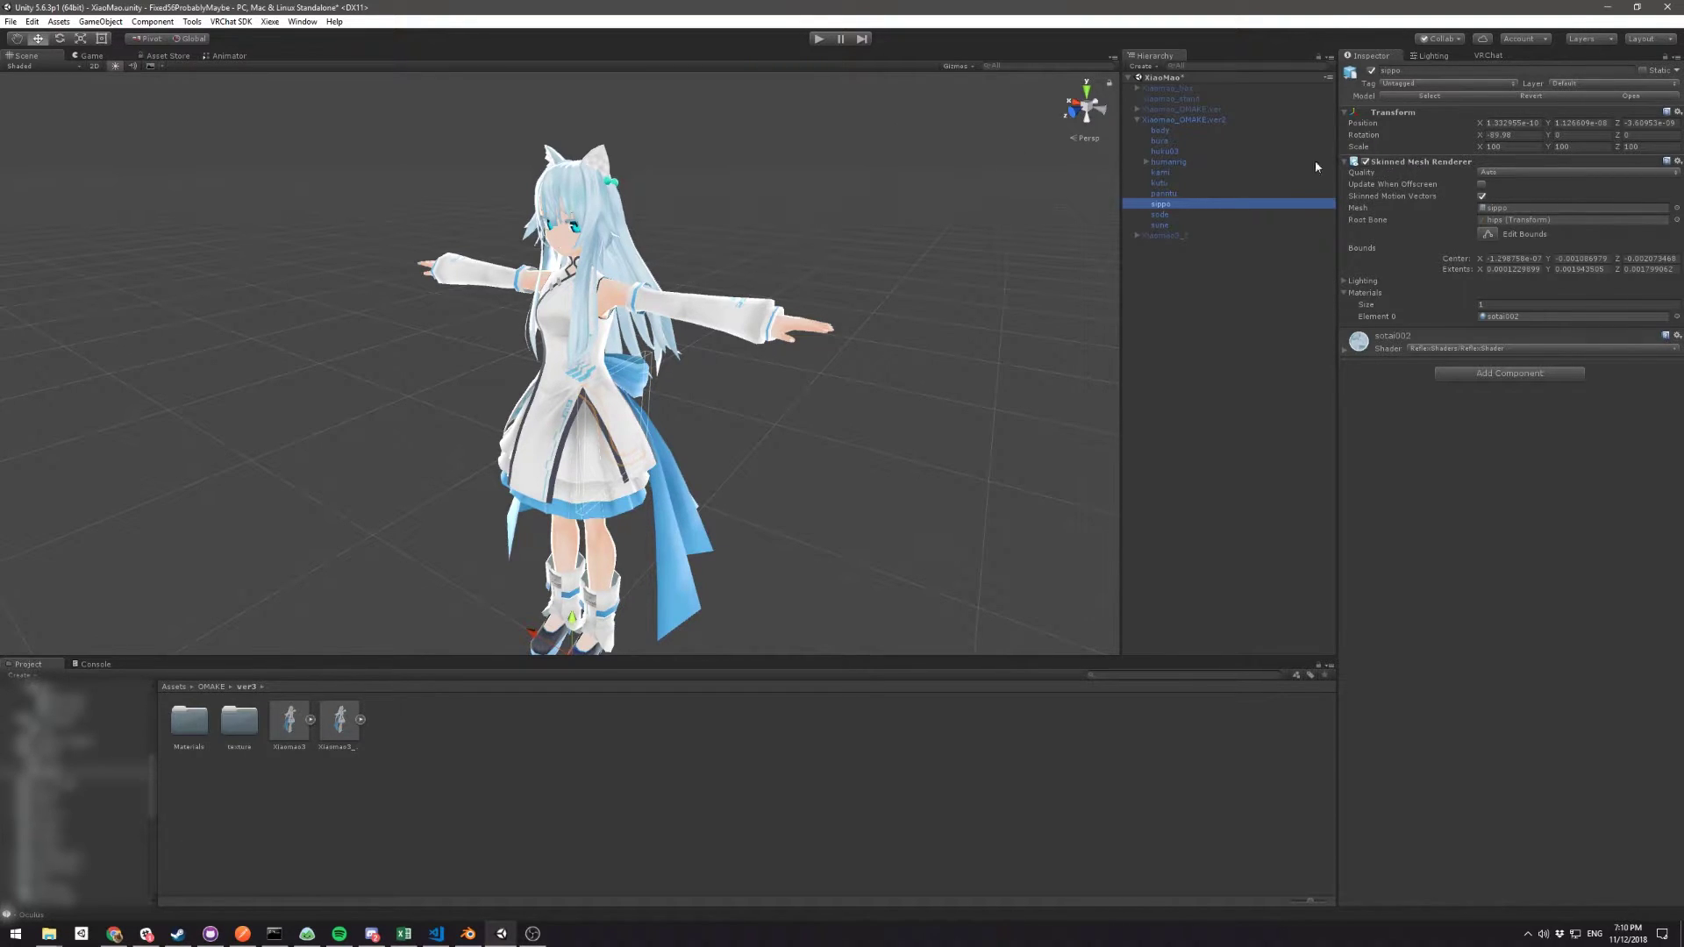
{"action": "left_click", "coordinate": [1176, 130]}
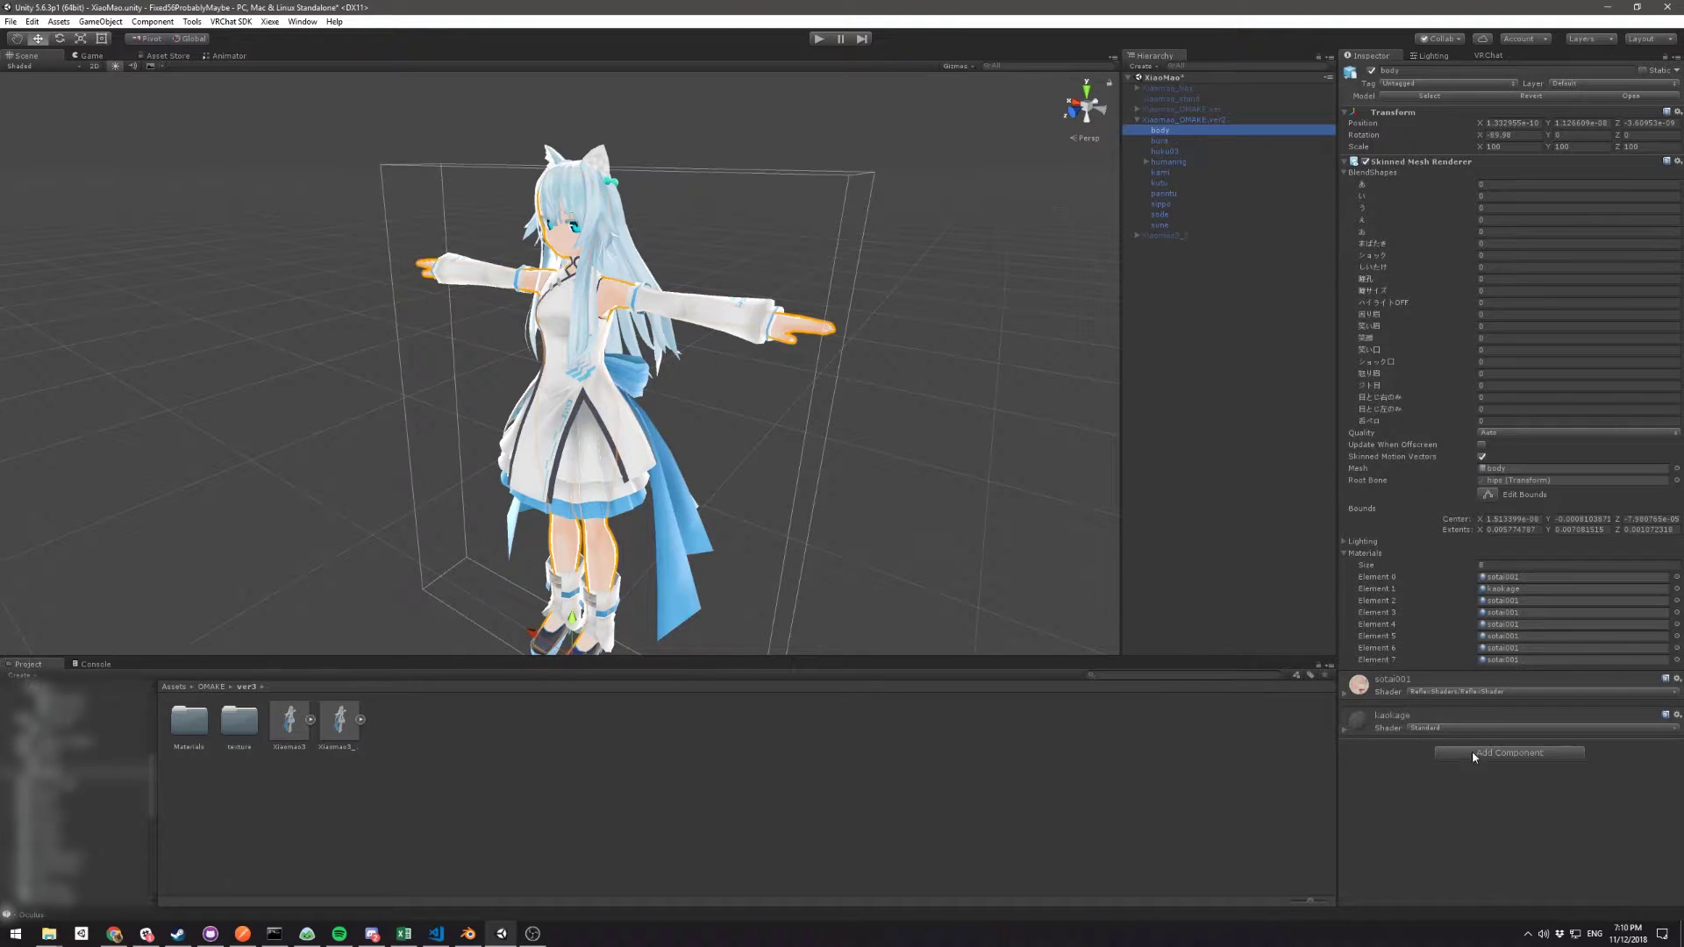
{"action": "left_click", "coordinate": [1162, 140]}
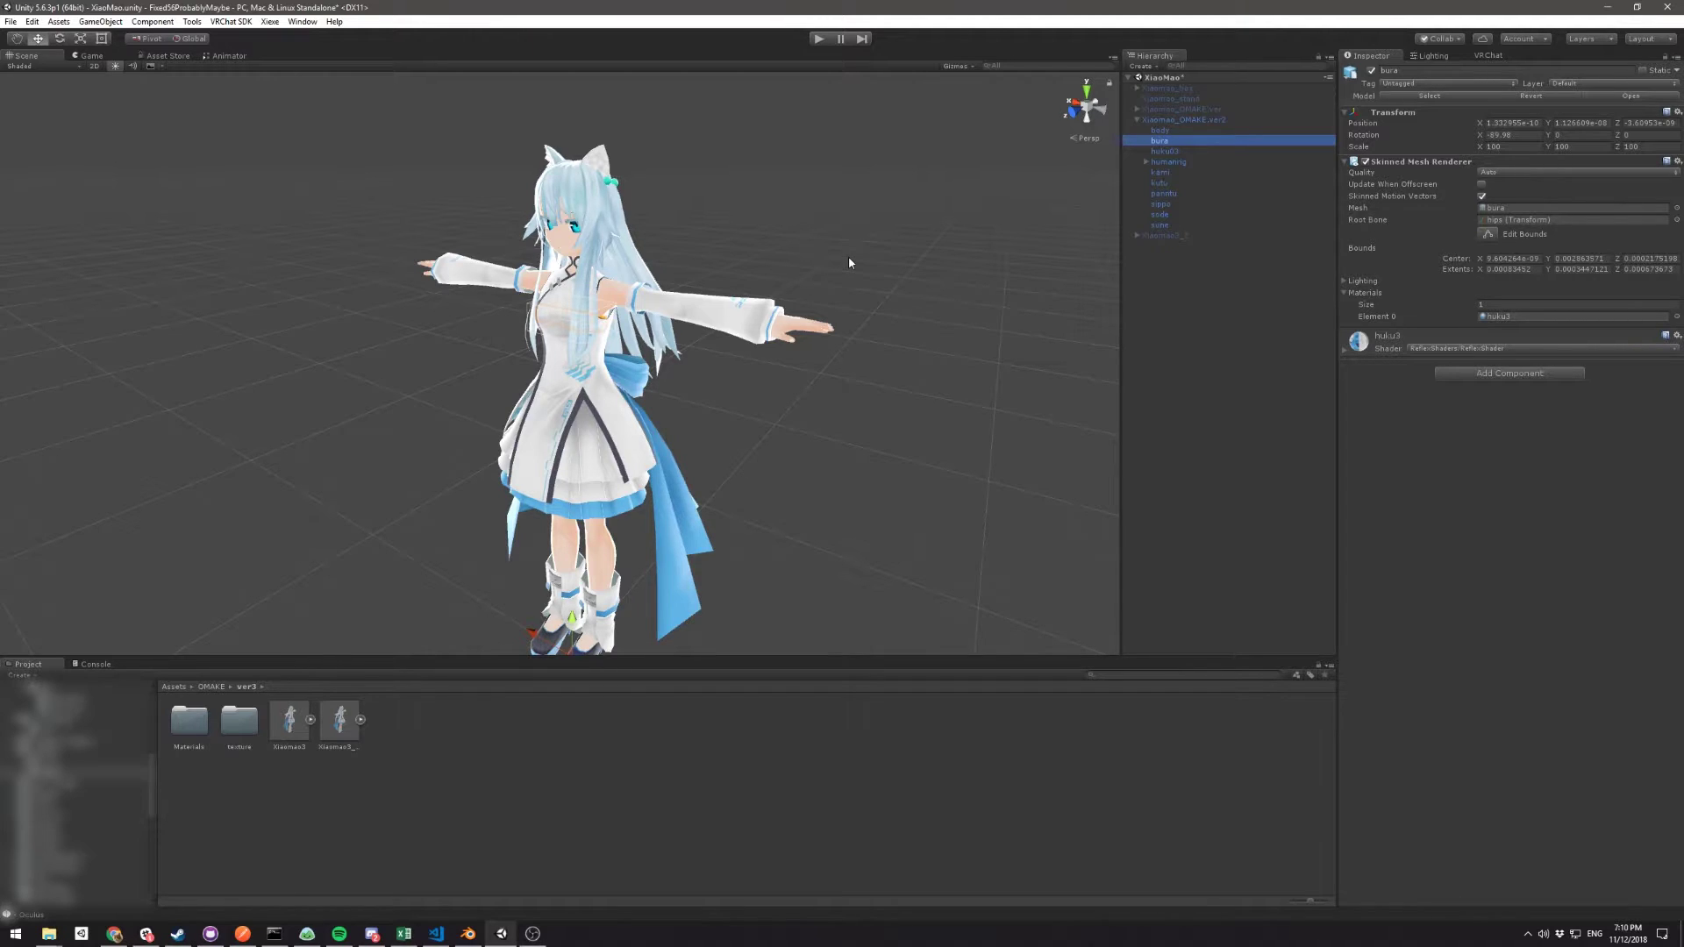
{"action": "left_click", "coordinate": [1199, 281]}
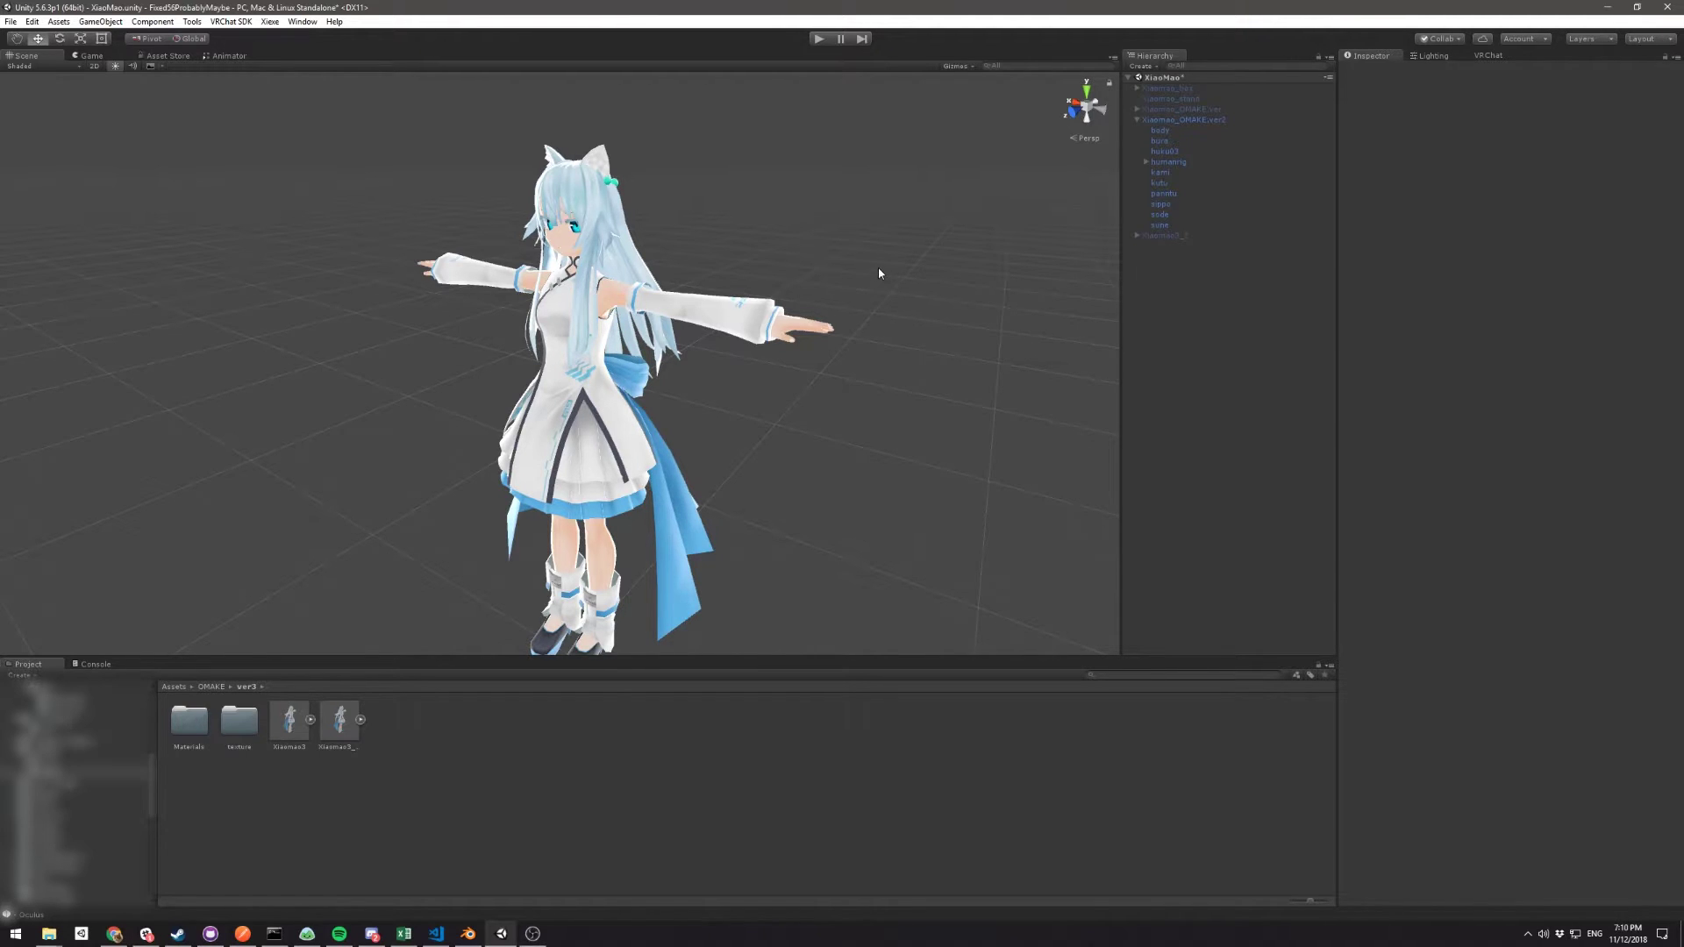
{"action": "left_click_drag", "start_coordinate": [861, 264], "coordinate": [904, 251], "text": "alt"}
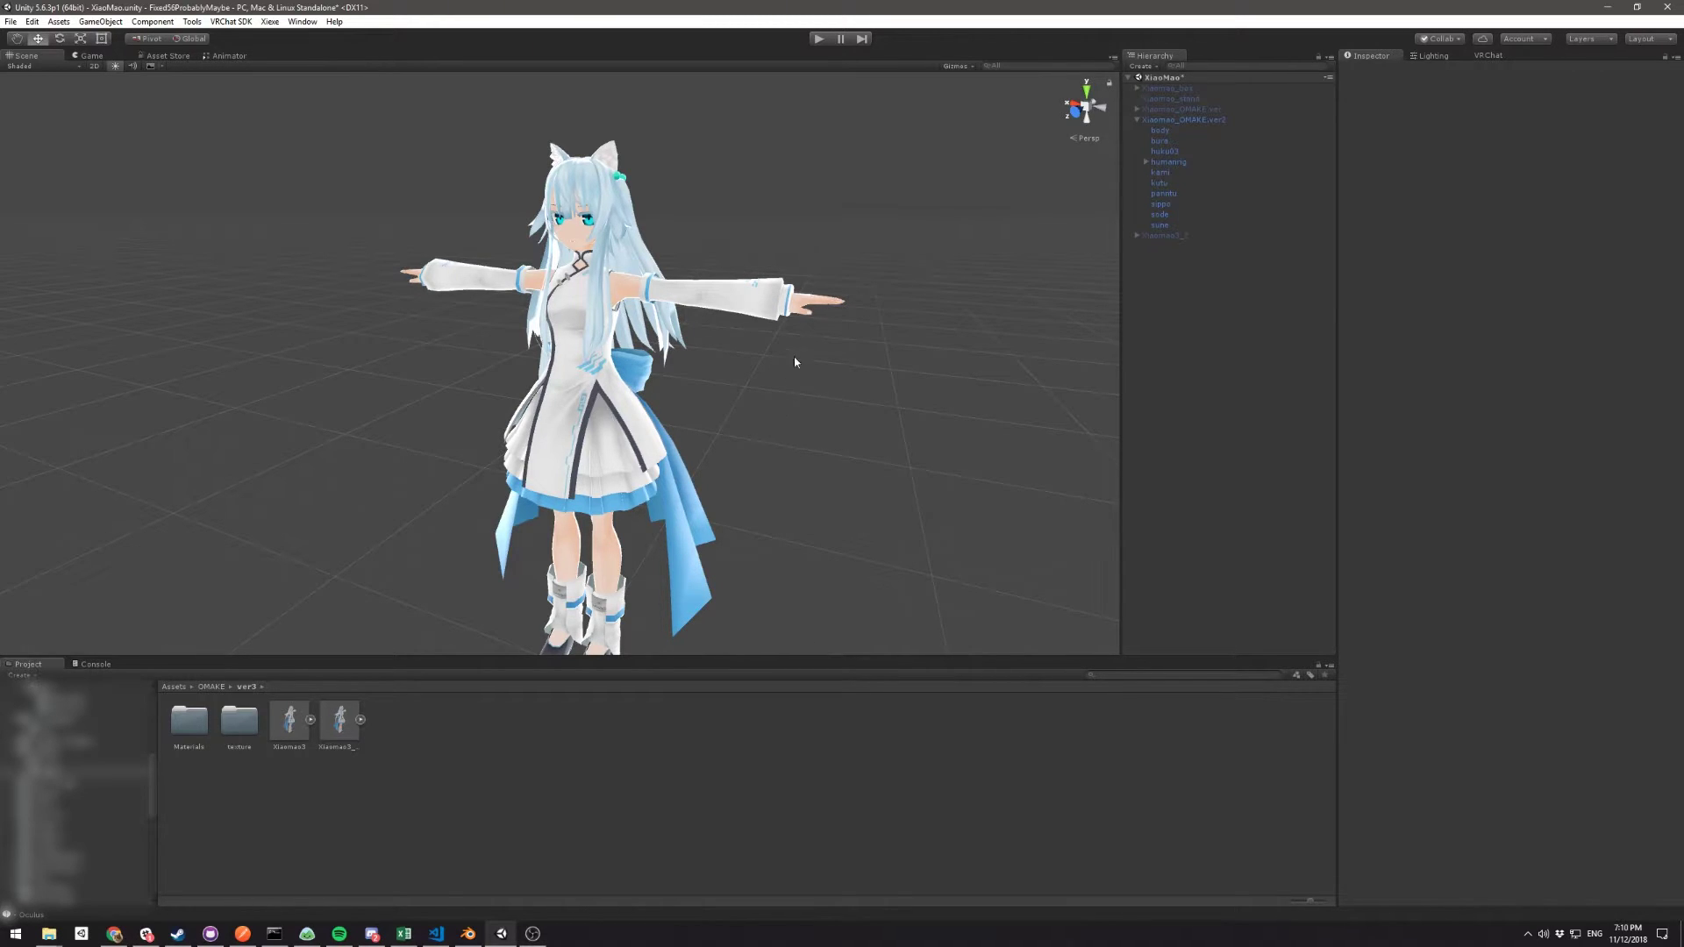
{"action": "mouse_move", "coordinate": [766, 374]}
{"action": "left_mouse_down", "text": "alt"}
{"action": "mouse_move", "coordinate": [823, 365]}
{"action": "mouse_move", "coordinate": [763, 374]}
{"action": "left_mouse_up", "text": "alt"}
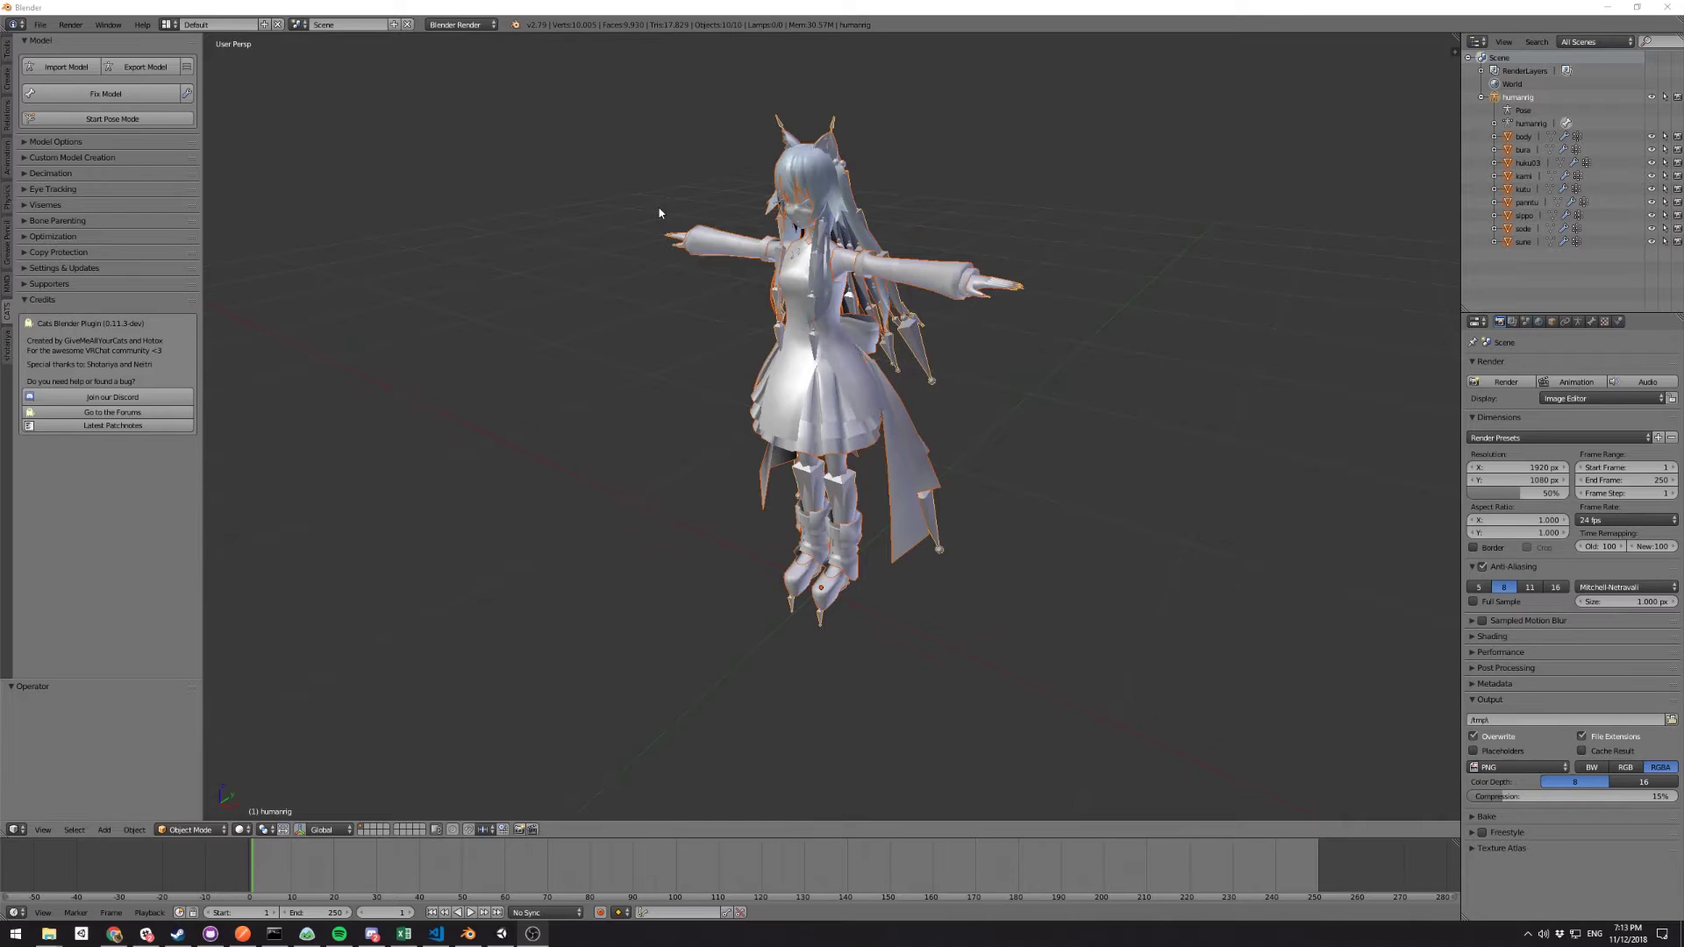
- Examine the separate meshes parented to humanrig one by one, from bura and huku03 to the kami hair mesh
{"action": "scroll", "coordinate": [659, 213], "scroll_direction": "up", "scroll_amount": 3}
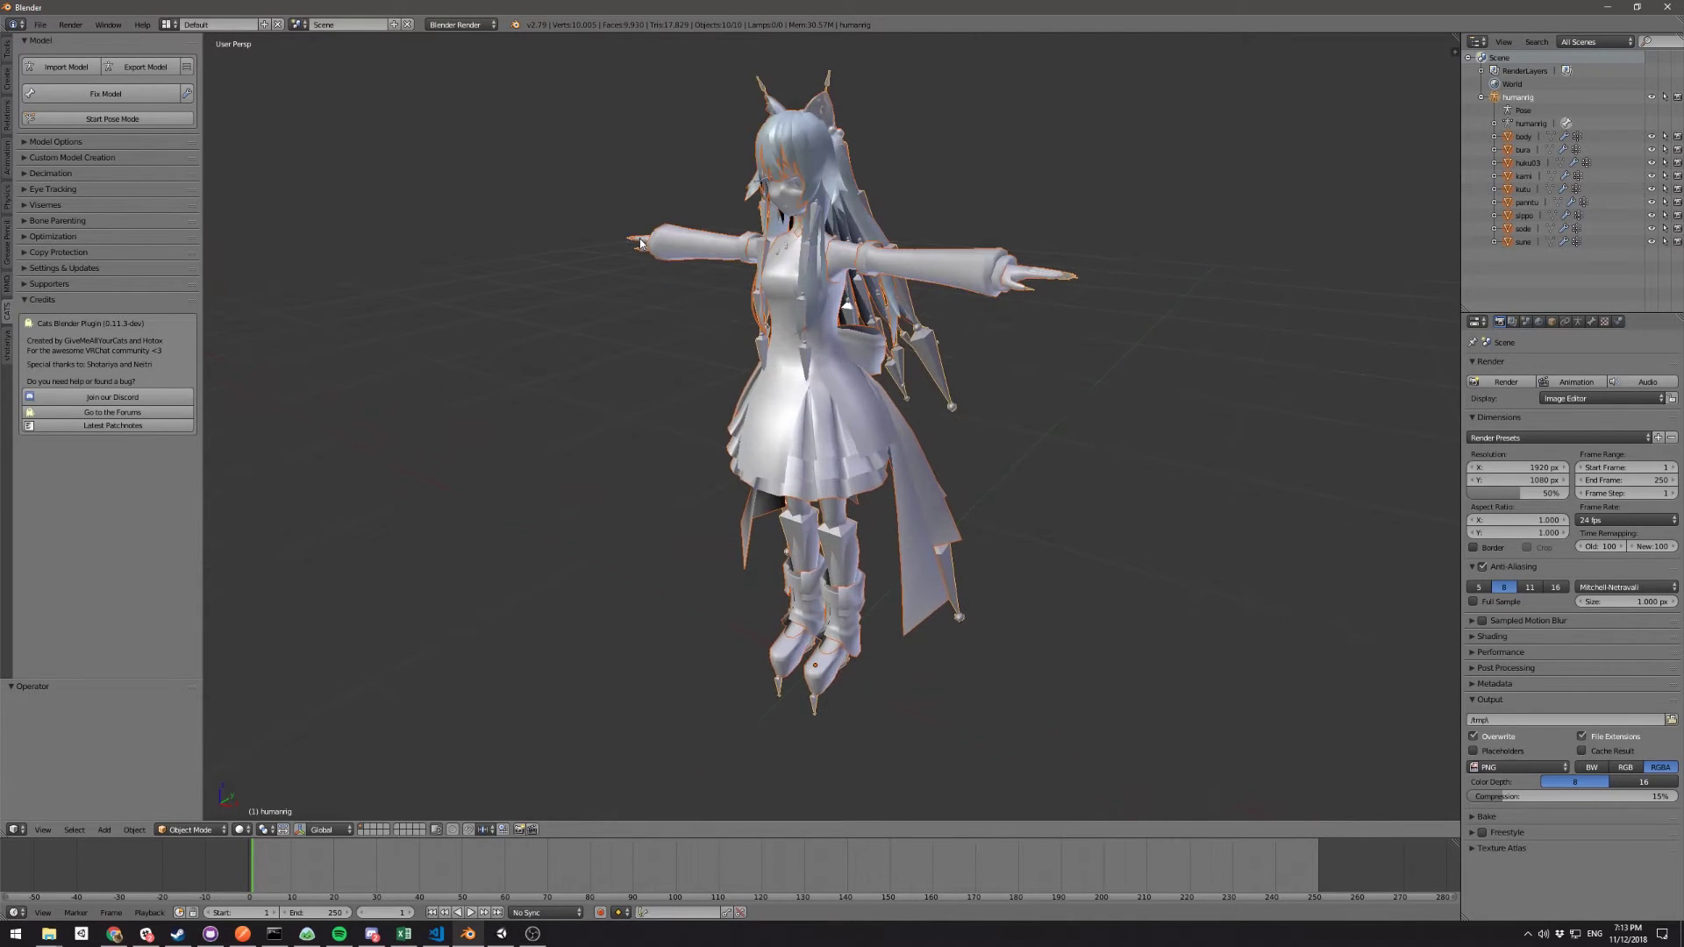
{"action": "mouse_move", "coordinate": [572, 268]}
{"action": "middle_mouse_down"}
{"action": "mouse_move", "coordinate": [591, 269]}
{"action": "mouse_move", "coordinate": [575, 276]}
{"action": "middle_mouse_up"}
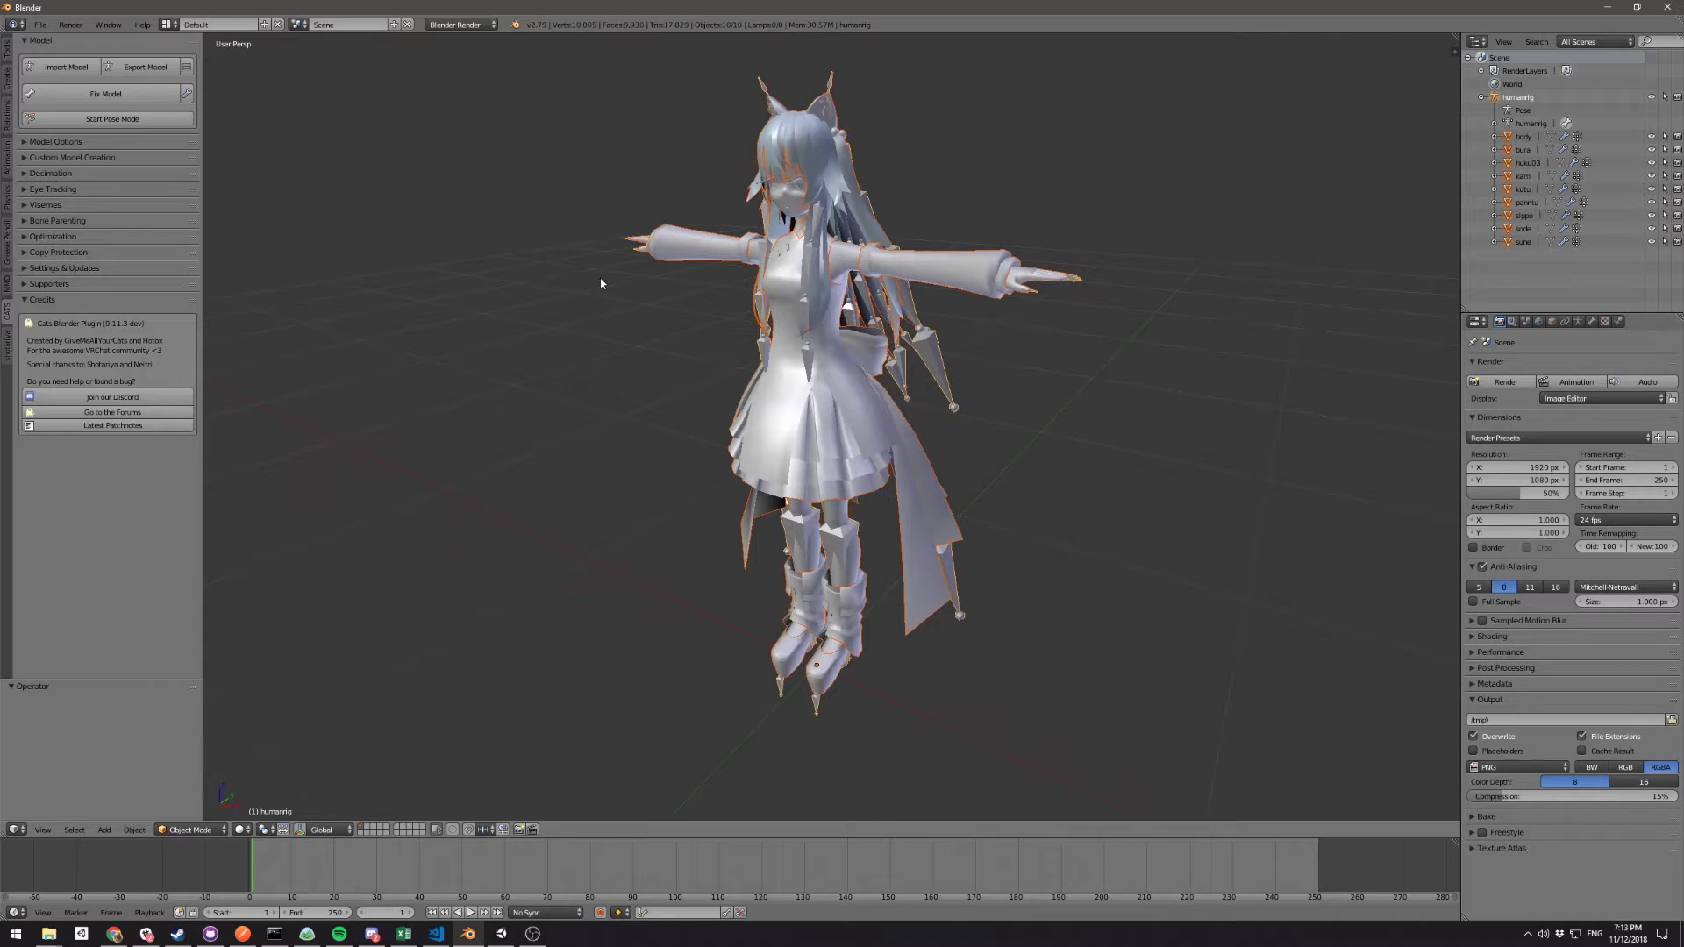
{"action": "left_click", "coordinate": [1523, 149]}
{"action": "left_click", "coordinate": [1521, 163]}
{"action": "left_click", "coordinate": [1518, 175]}
{"action": "left_click", "coordinate": [1517, 187]}
{"action": "left_click", "coordinate": [1521, 178]}
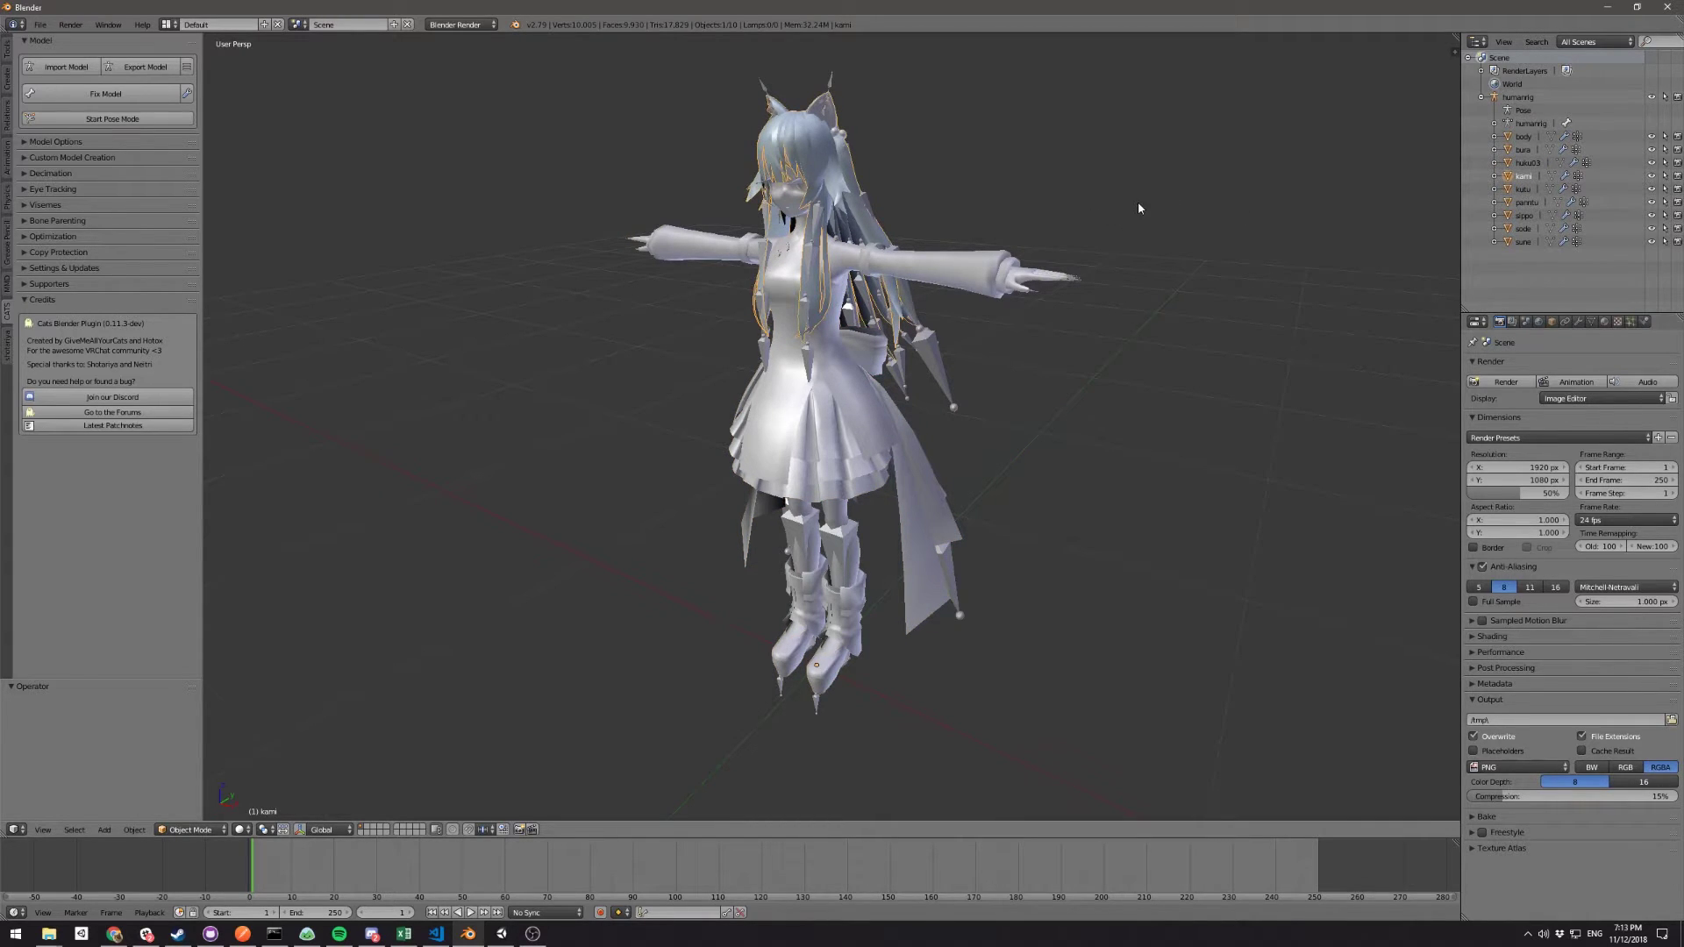
- Inspect the kami hair mesh's geometry in Edit Mode and return to Object Mode
{"action": "key", "text": "Tab"}
{"action": "middle_click_drag", "start_coordinate": [1138, 203], "coordinate": [997, 135]}
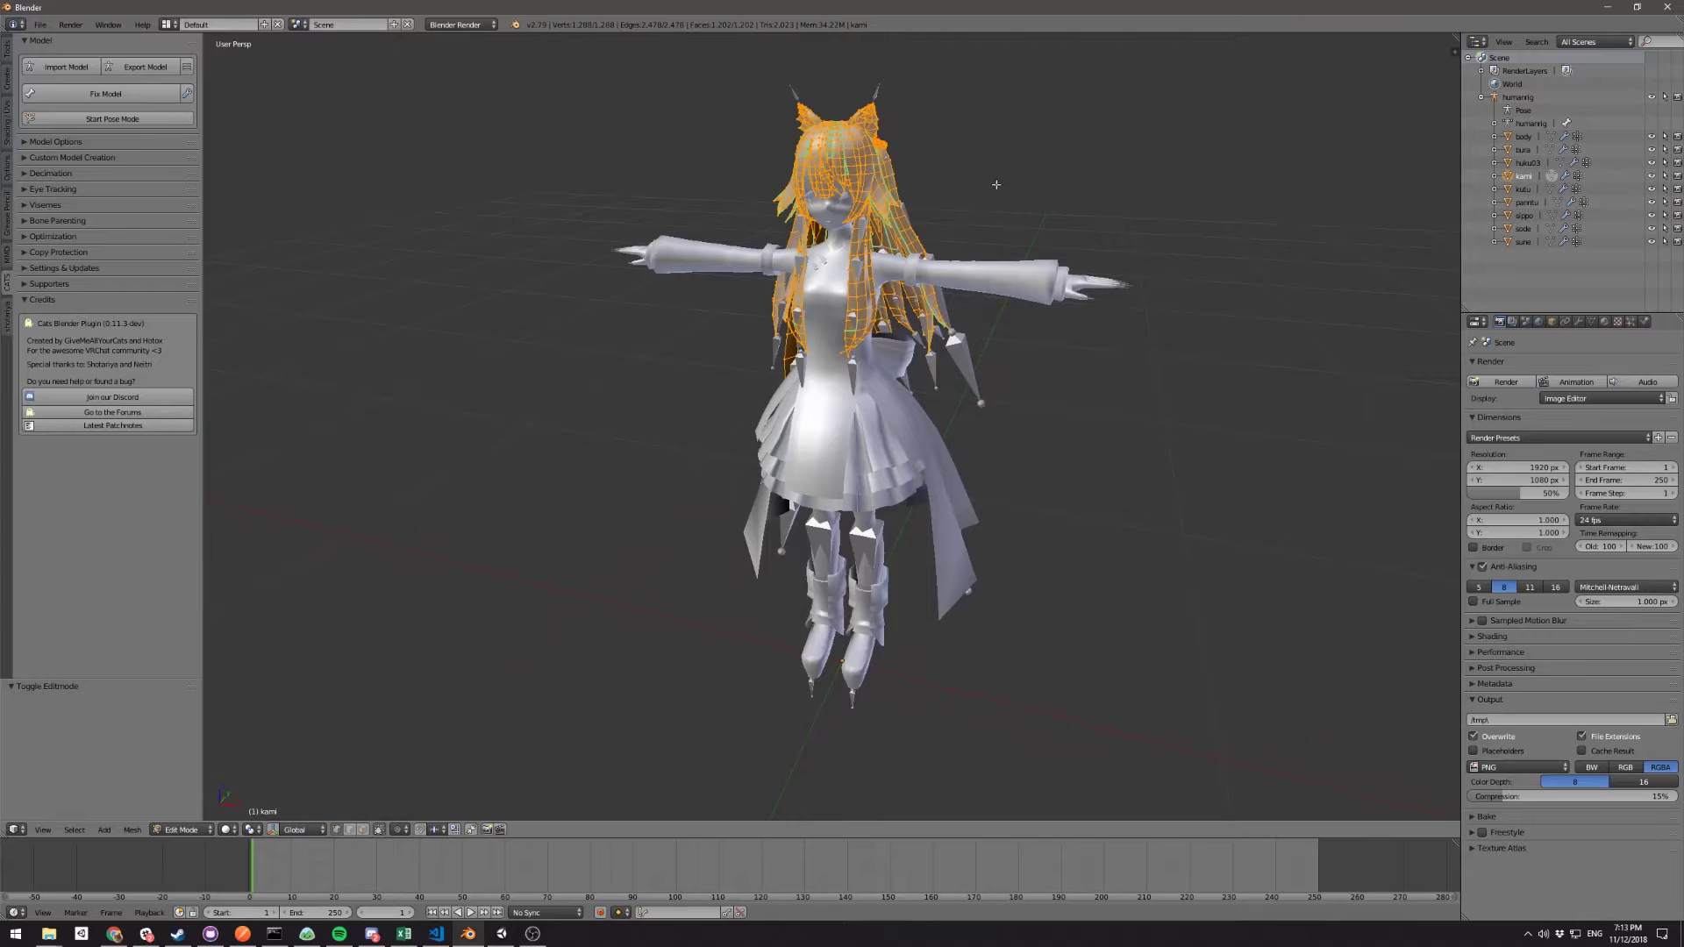
{"action": "key", "text": "a"}
{"action": "key", "text": "a"}
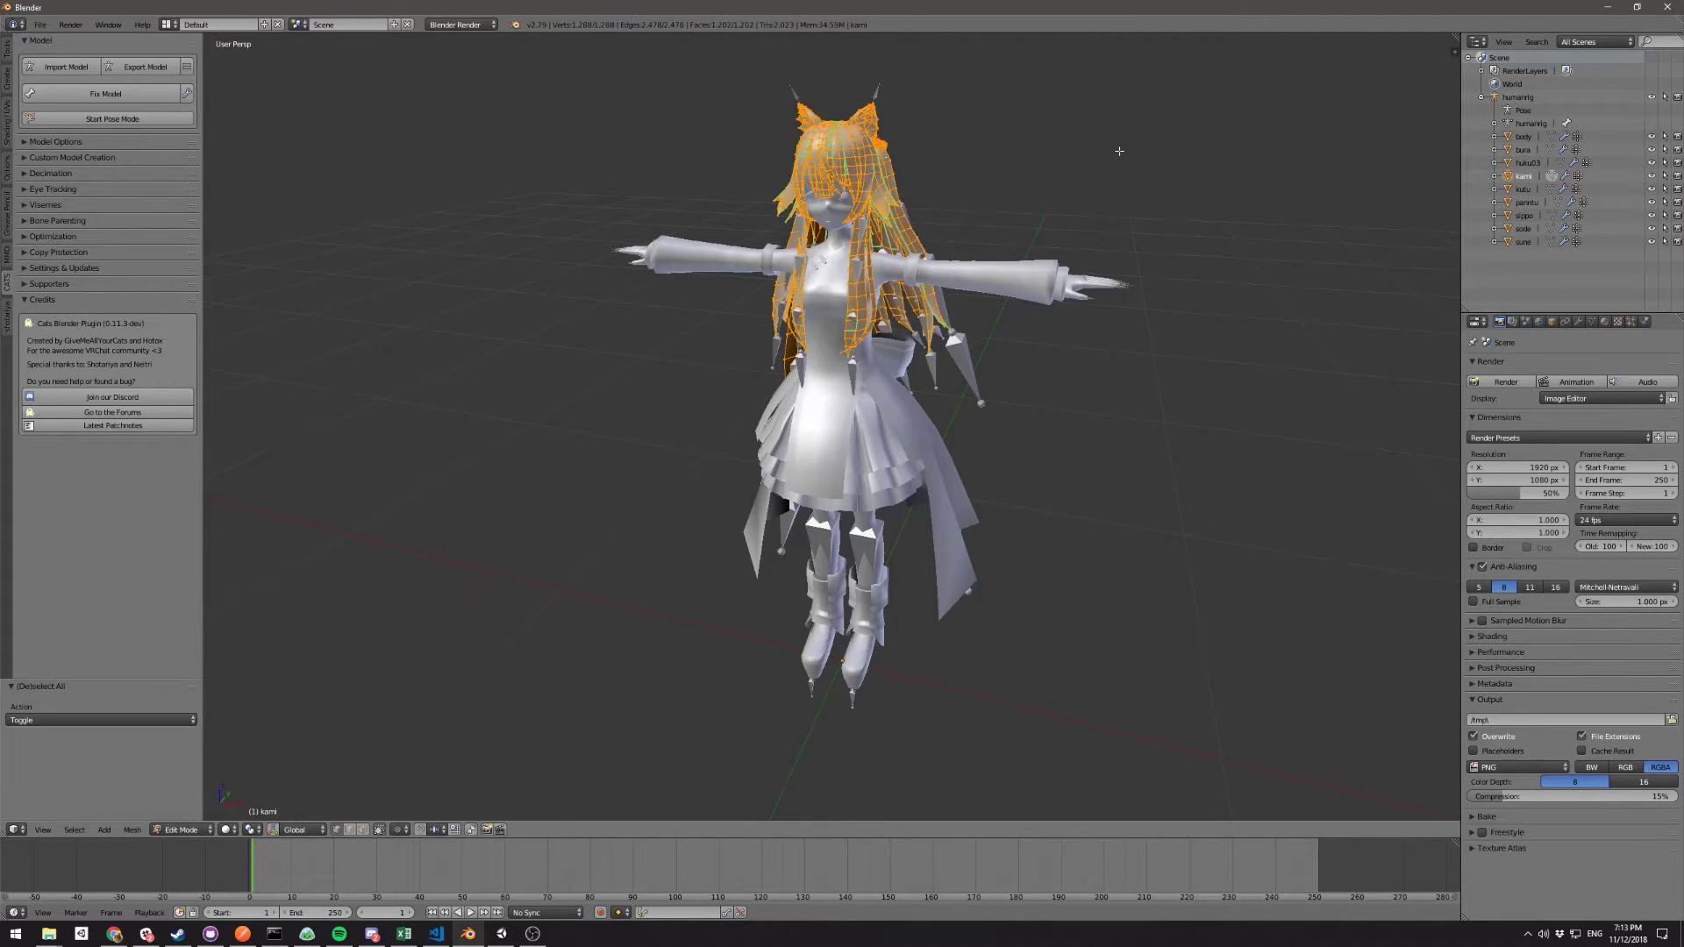
{"action": "middle_click_drag", "start_coordinate": [1008, 215], "coordinate": [1046, 286]}
{"action": "scroll", "coordinate": [1044, 308], "scroll_direction": "up", "scroll_amount": 4}
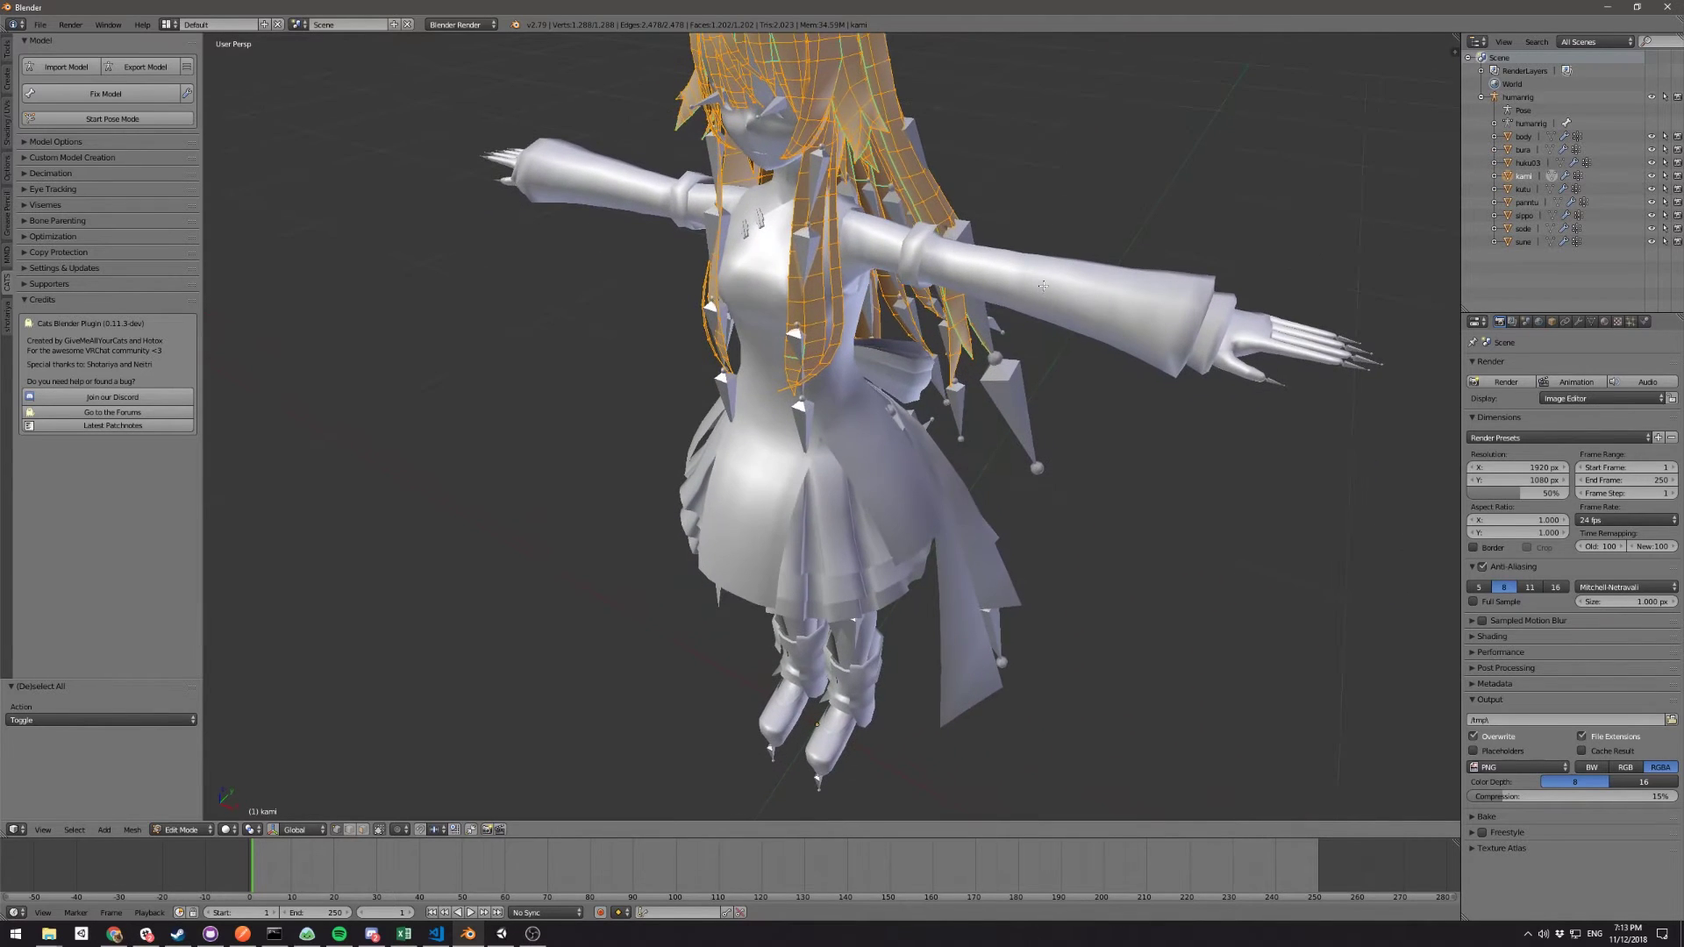
{"action": "scroll", "coordinate": [1018, 185], "scroll_direction": "down", "scroll_amount": 5}
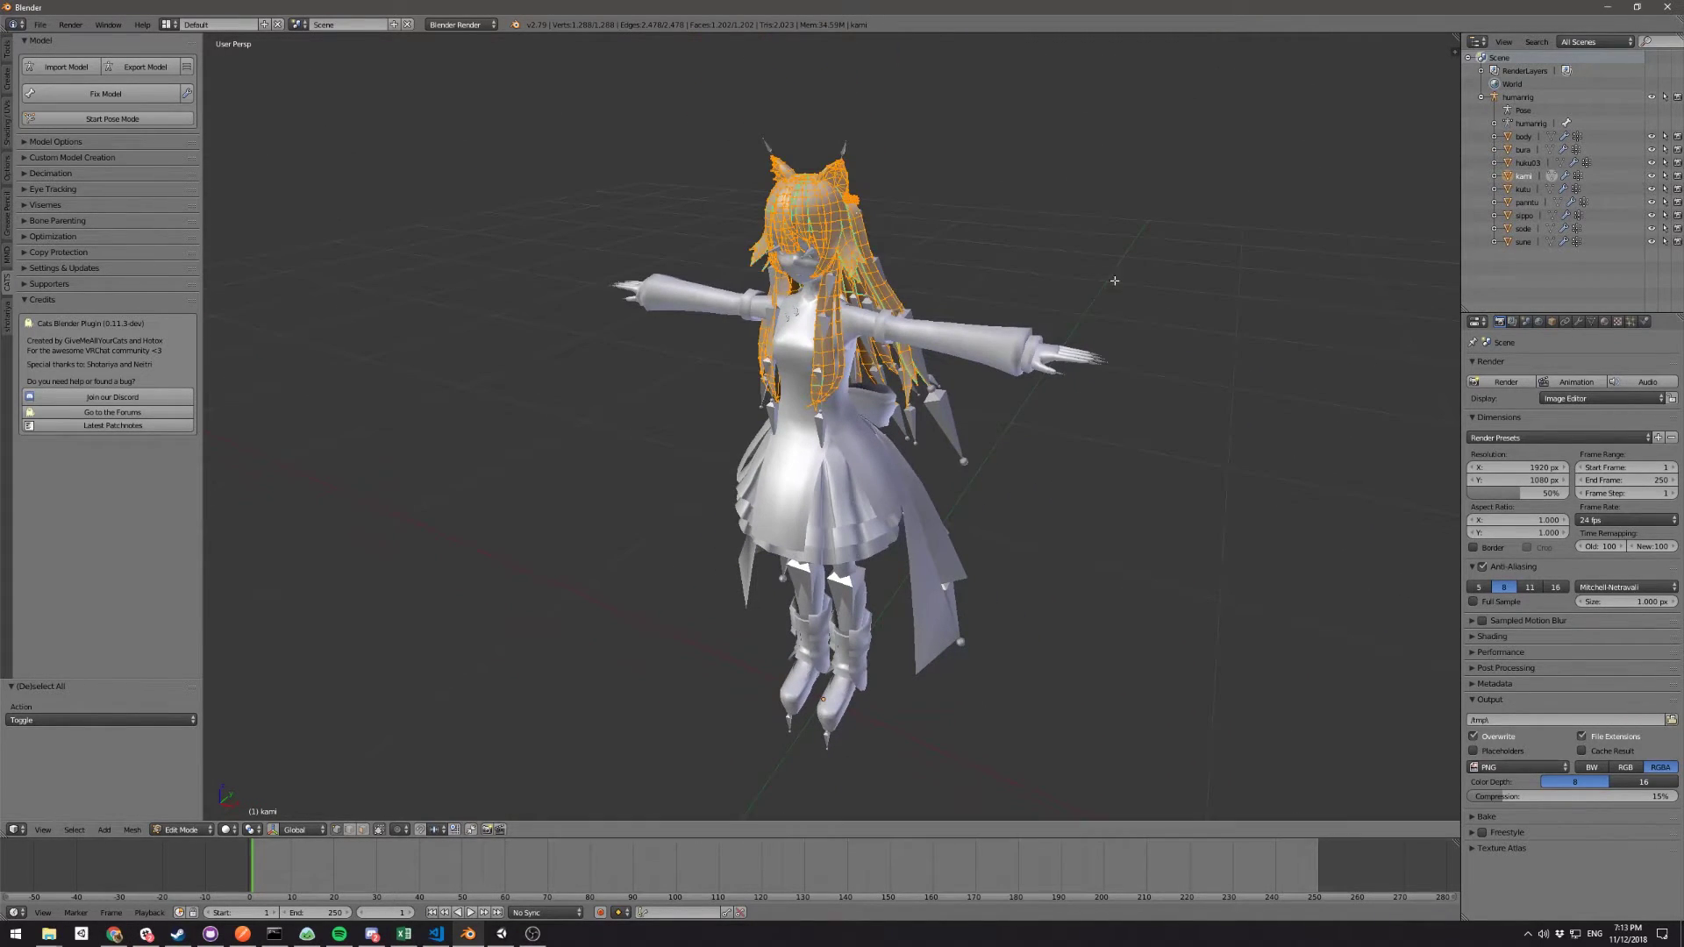
{"action": "key", "text": "Tab"}
- Inspect the sode sleeve mesh's geometry in Edit Mode and return to Object Mode
{"action": "left_click", "coordinate": [1521, 190]}
{"action": "left_click", "coordinate": [1524, 203]}
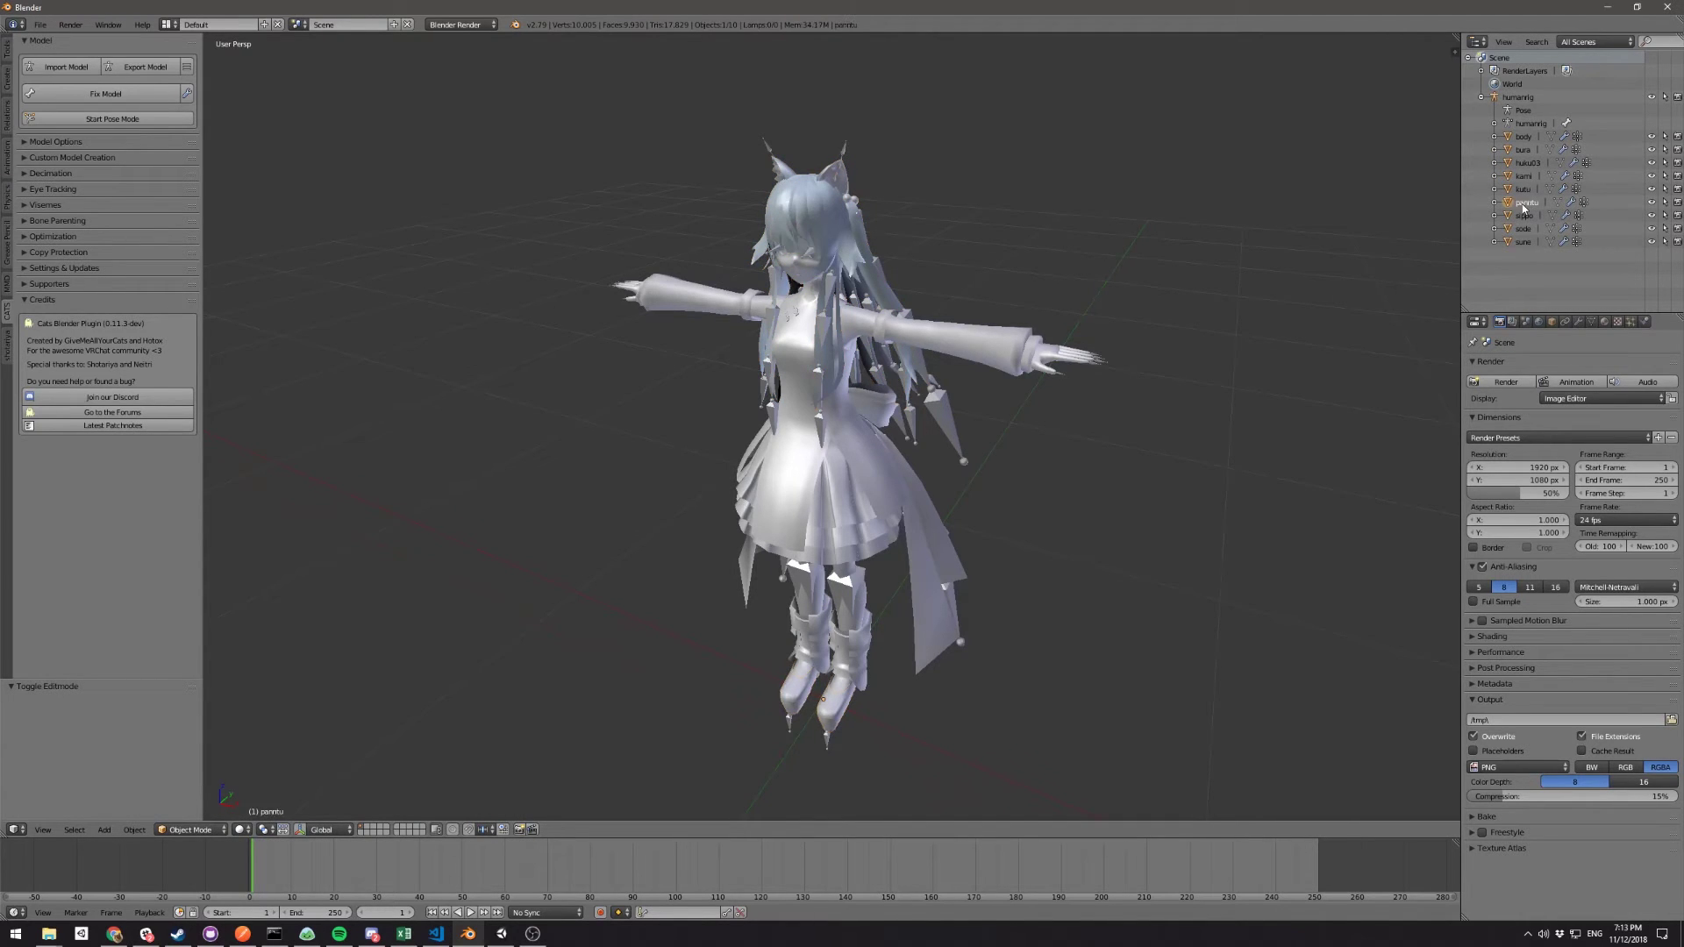
{"action": "left_click", "coordinate": [1524, 229]}
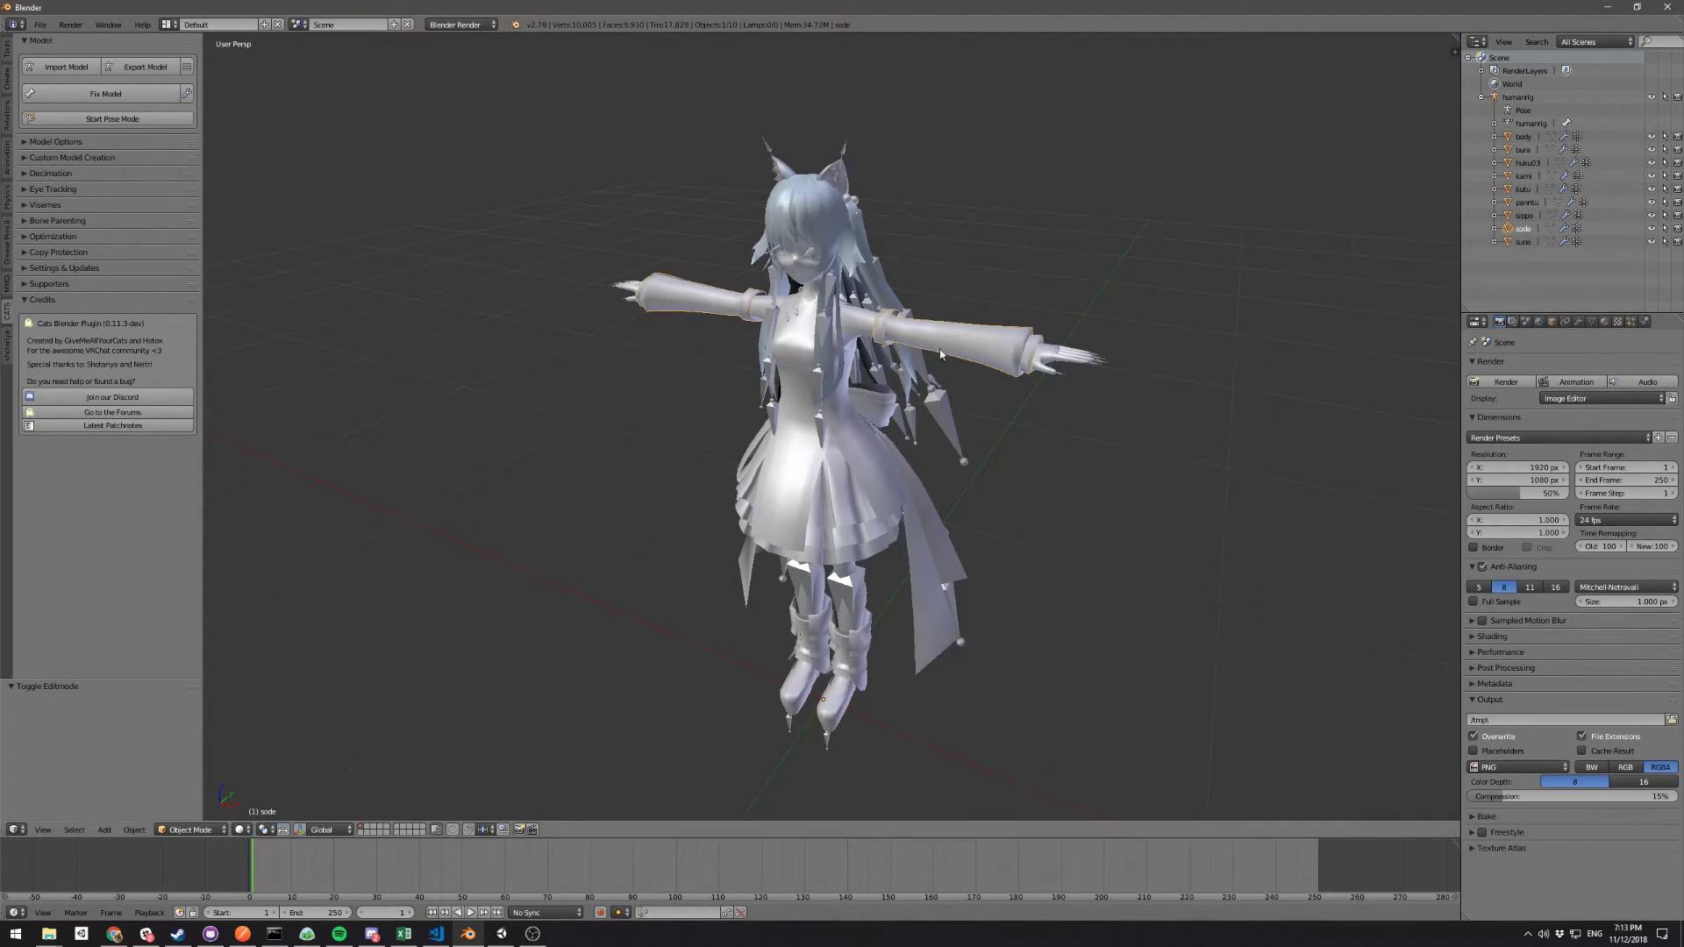
{"action": "key", "text": "Tab"}
{"action": "scroll", "coordinate": [1087, 263], "scroll_direction": "up", "scroll_amount": 3}
{"action": "scroll", "coordinate": [1088, 263], "scroll_direction": "down", "scroll_amount": 2}
{"action": "scroll", "coordinate": [1086, 260], "scroll_direction": "up", "scroll_amount": 1}
{"action": "middle_click_drag", "start_coordinate": [1086, 260], "coordinate": [1177, 249]}
{"action": "middle_click_drag", "start_coordinate": [1201, 248], "coordinate": [765, 237]}
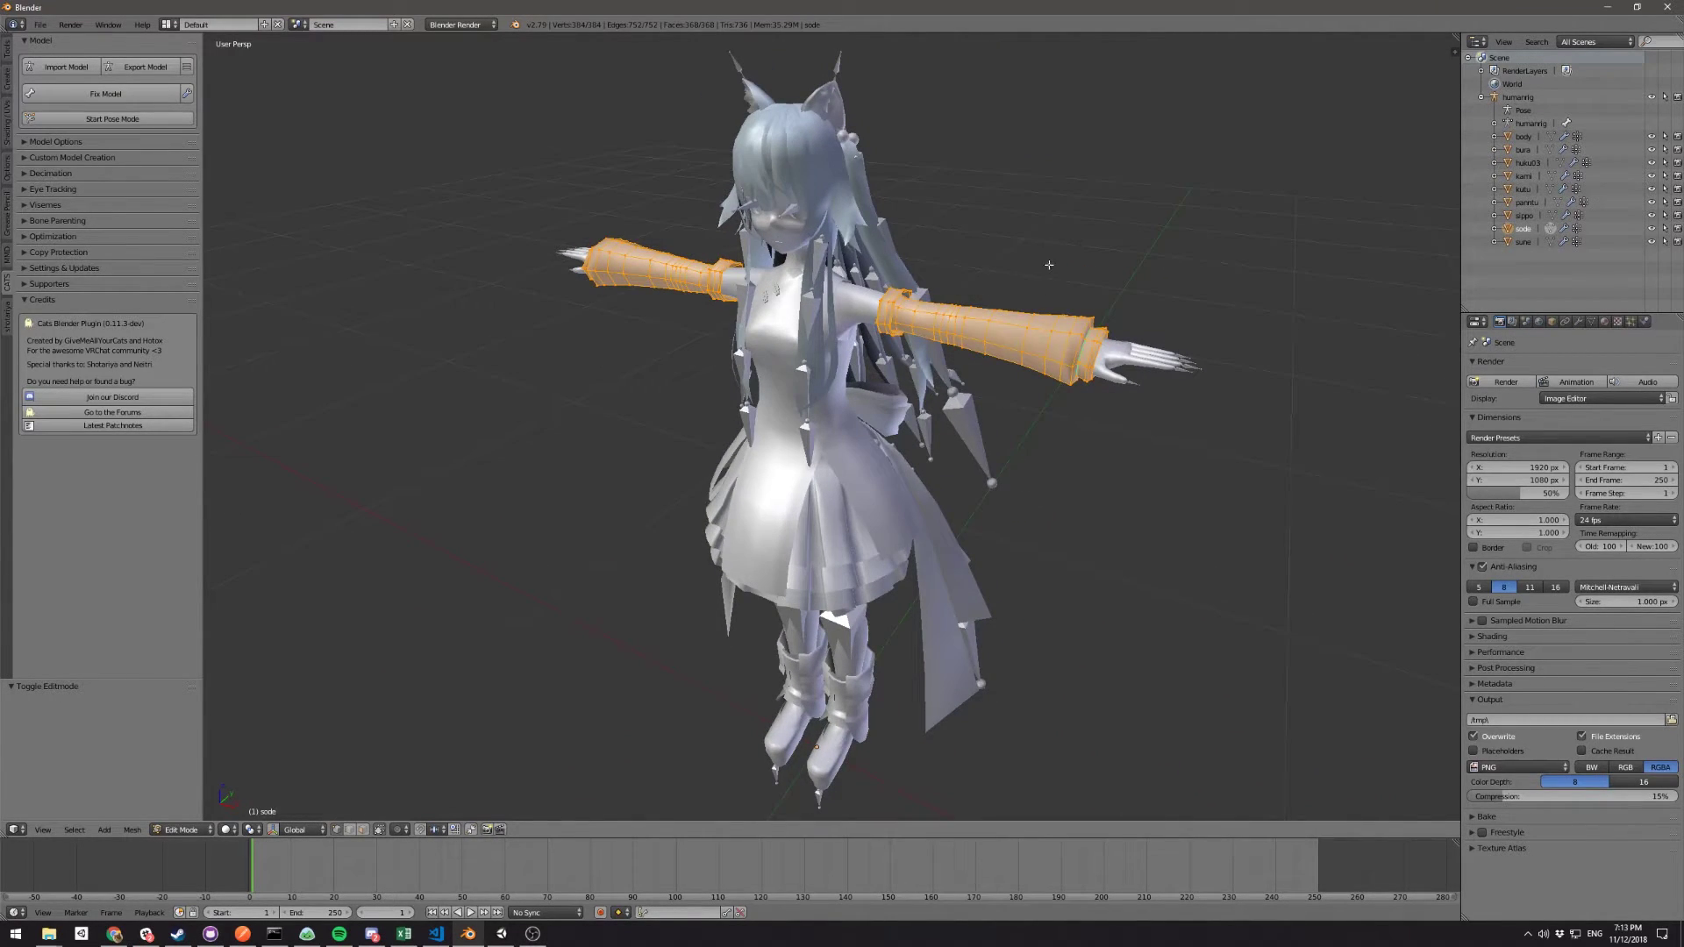
{"action": "key", "text": "Tab"}
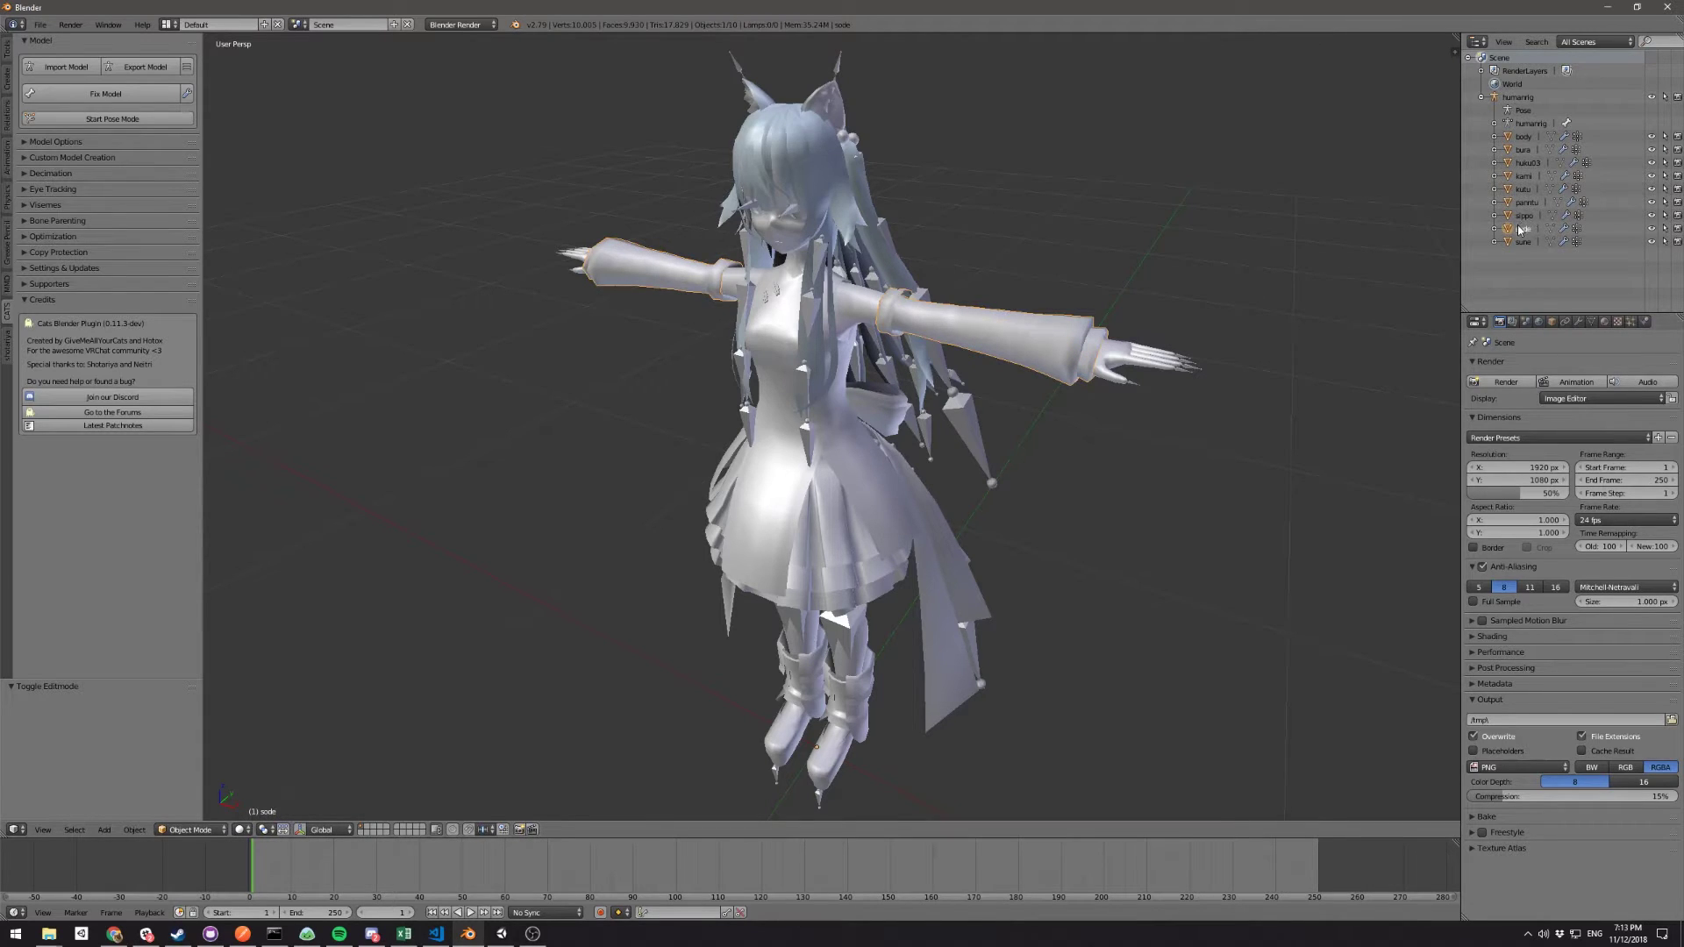
- Try joining the body and kami meshes into one object, and undo the join
{"action": "left_click", "coordinate": [1523, 138]}
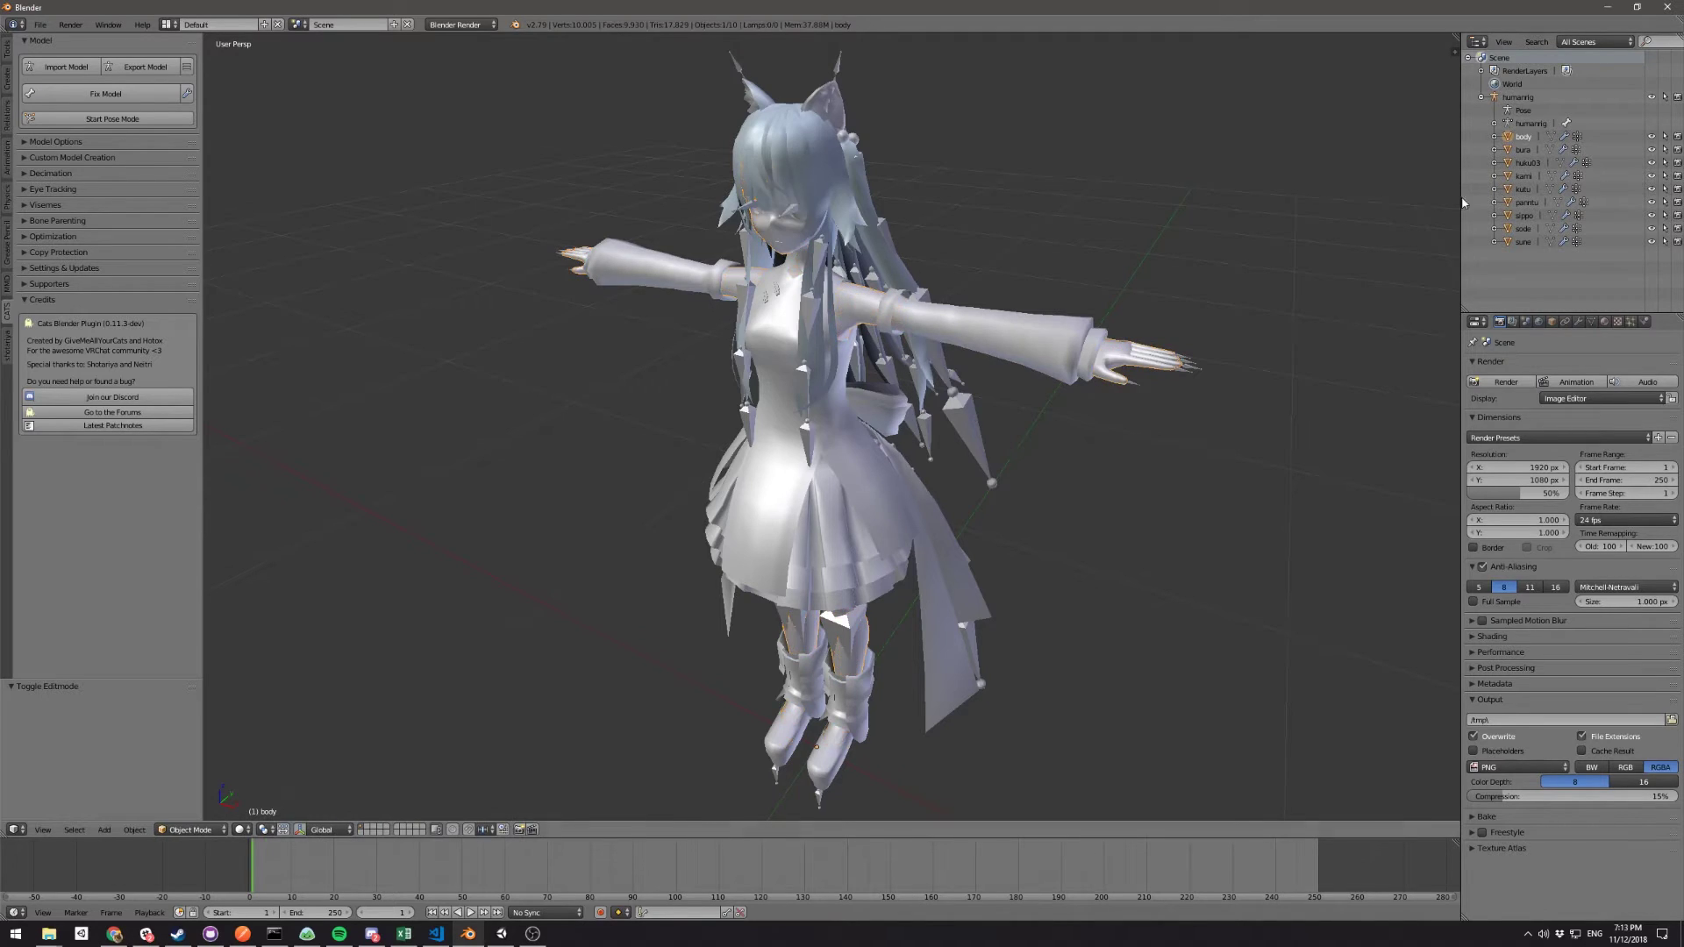
{"action": "left_click", "coordinate": [1533, 178], "text": "ctrl"}
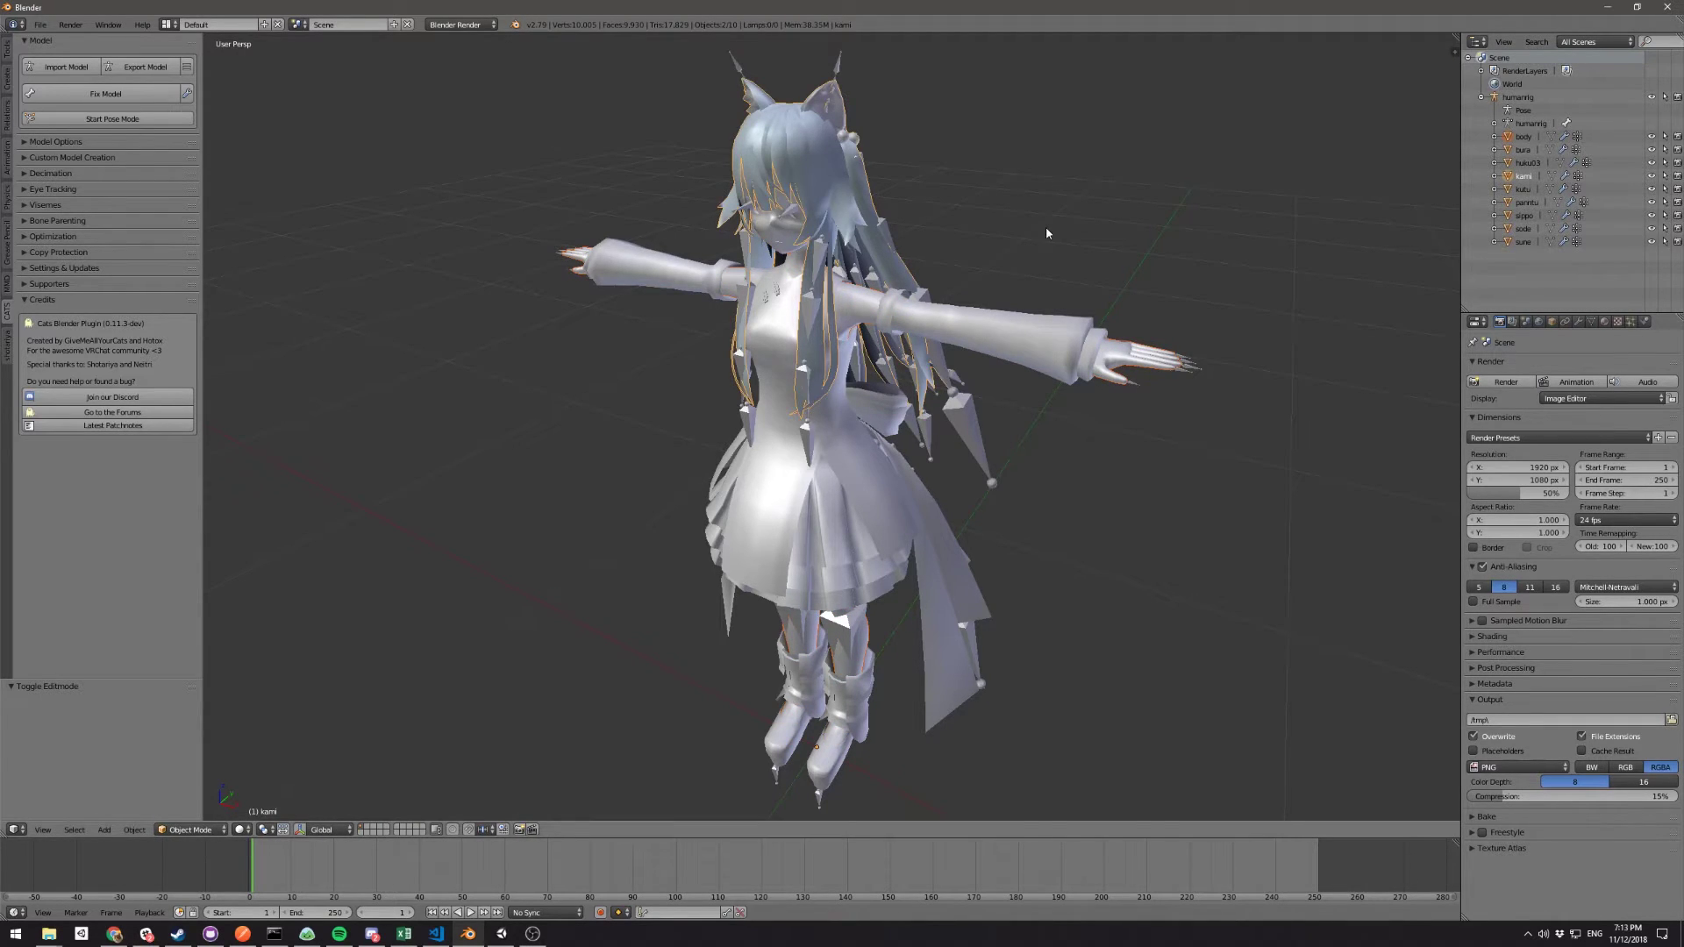
{"action": "key", "text": "ctrl+j"}
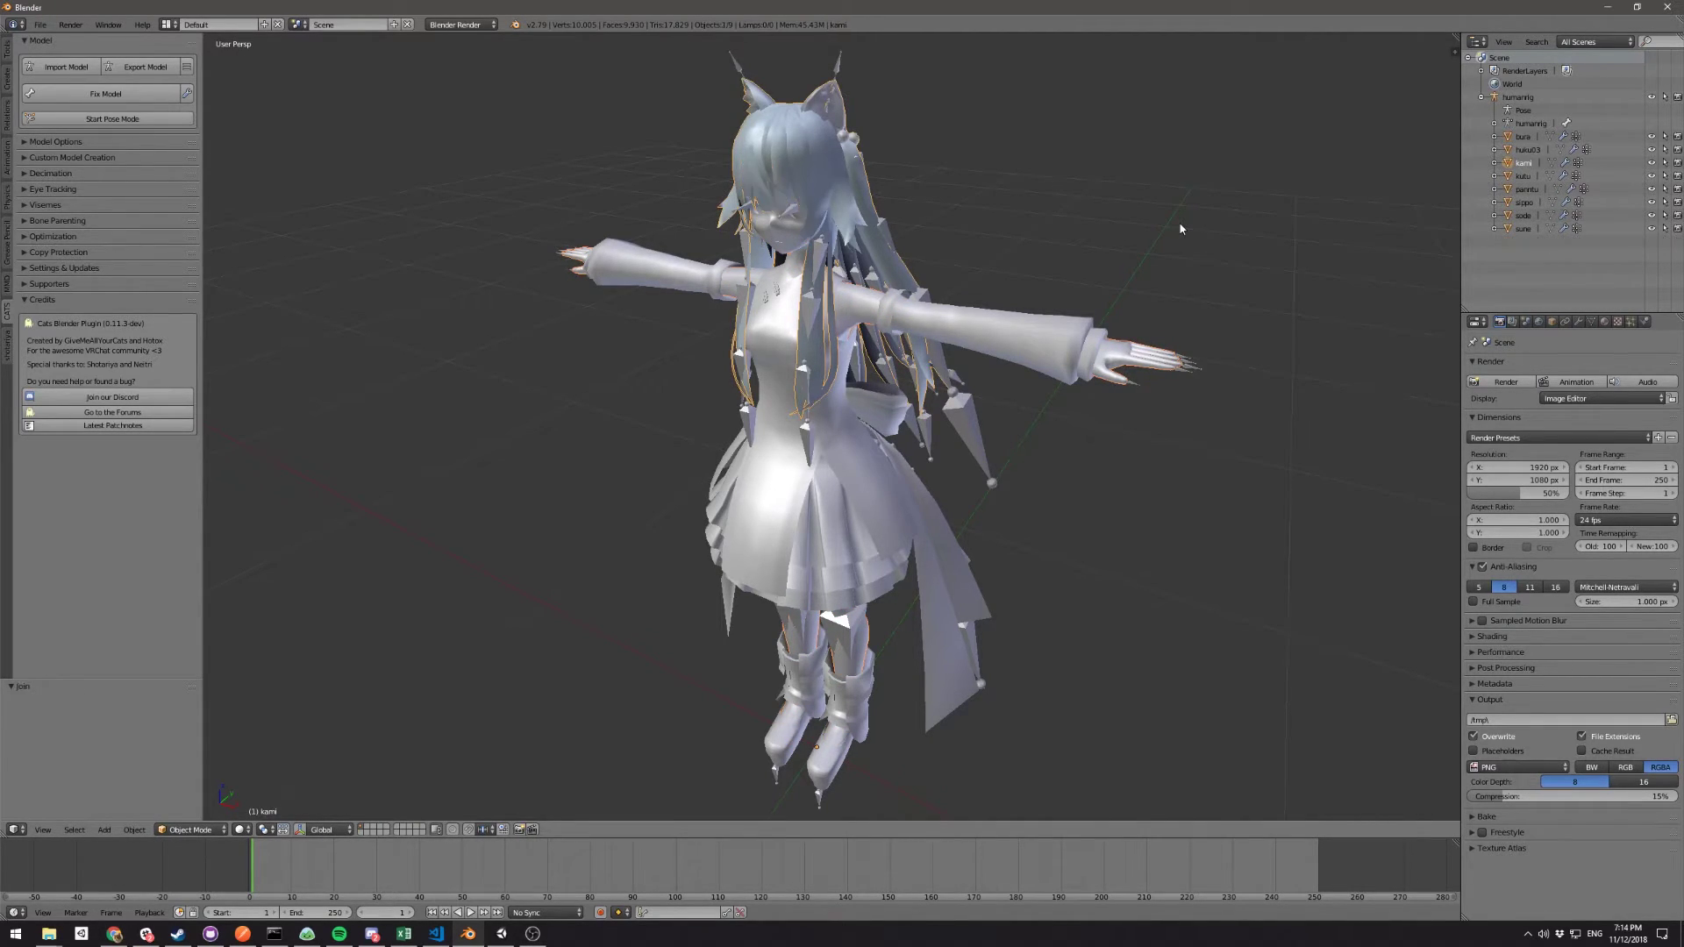
{"action": "key", "text": "Tab"}
{"action": "mouse_move", "coordinate": [1154, 207]}
{"action": "middle_mouse_down"}
{"action": "mouse_move", "coordinate": [1188, 188]}
{"action": "mouse_move", "coordinate": [1144, 199]}
{"action": "middle_mouse_up"}
{"action": "key", "text": "ctrl+z"}
{"action": "key", "text": "ctrl+z"}
{"action": "key", "text": "Tab"}
{"action": "key", "text": "Tab"}
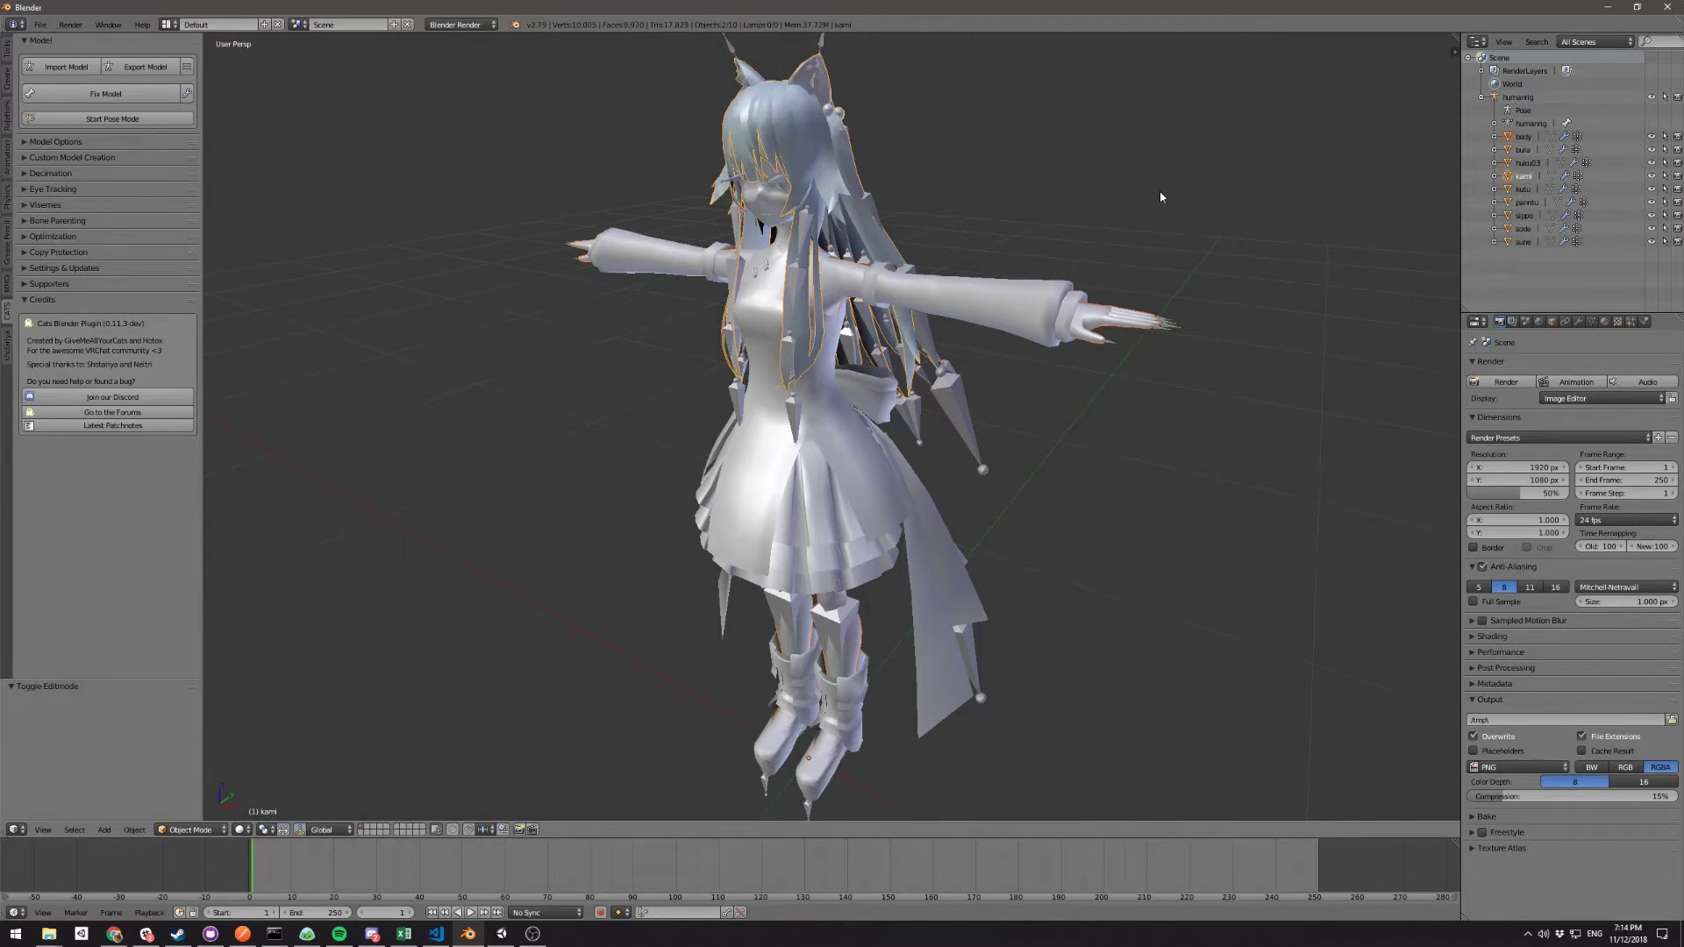
- Run Fix Model on the avatar and inspect the combined Body mesh in Edit Mode
{"action": "scroll", "coordinate": [1078, 212], "scroll_direction": "down", "scroll_amount": 2}
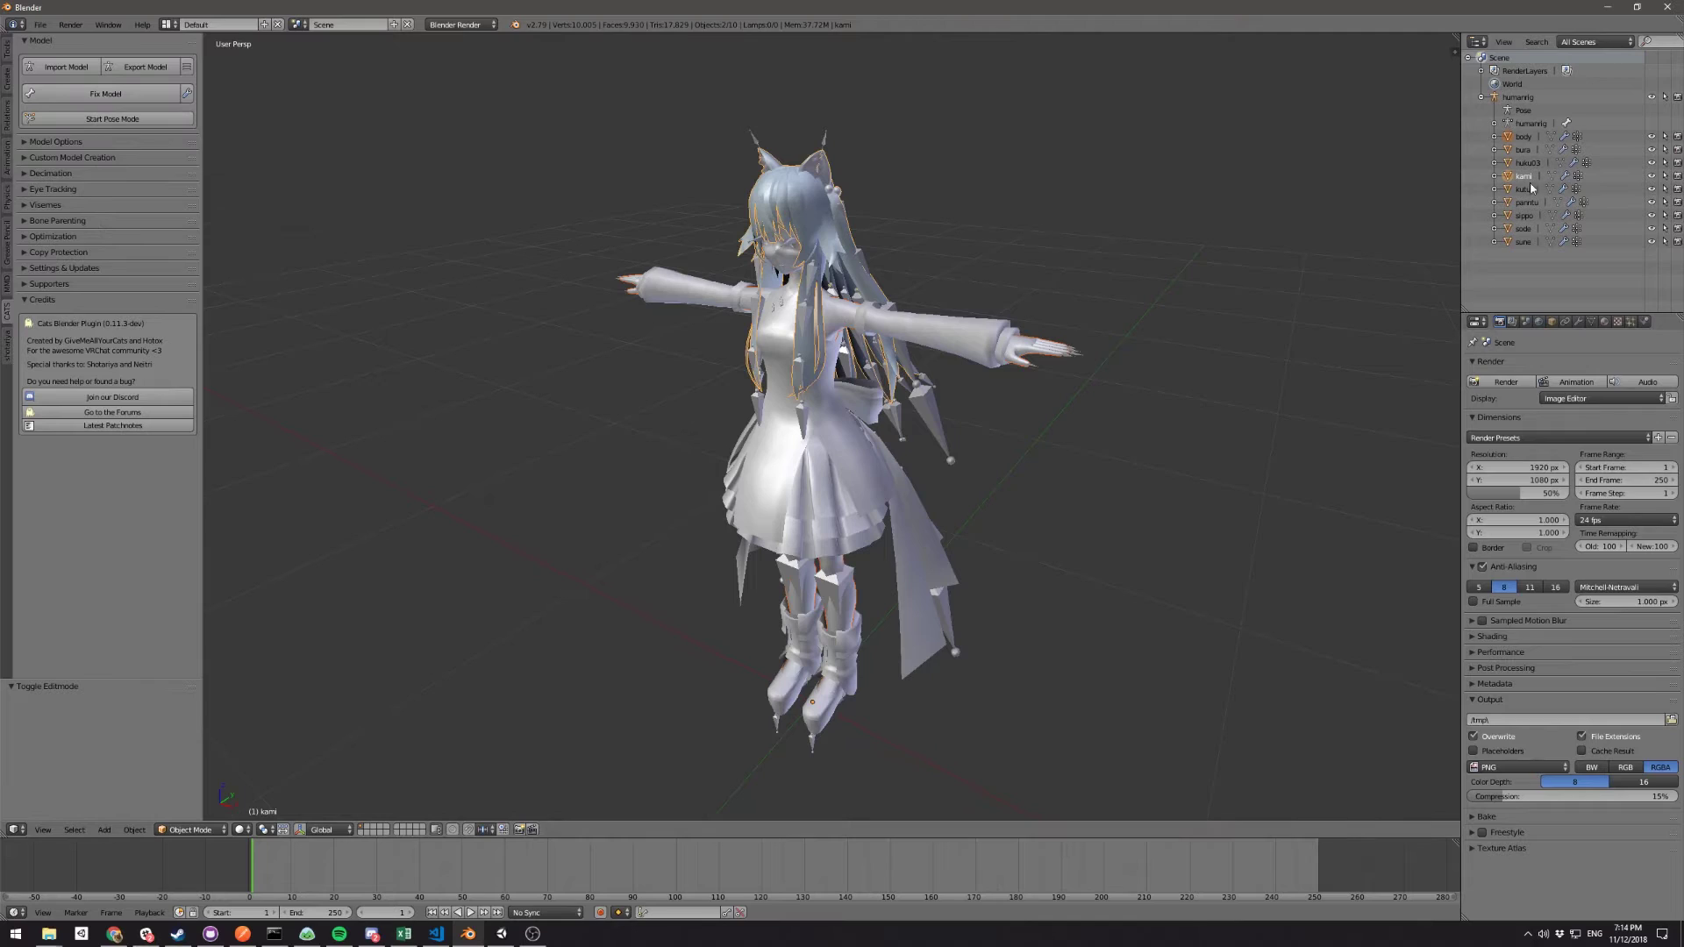
{"action": "left_click", "coordinate": [120, 102]}
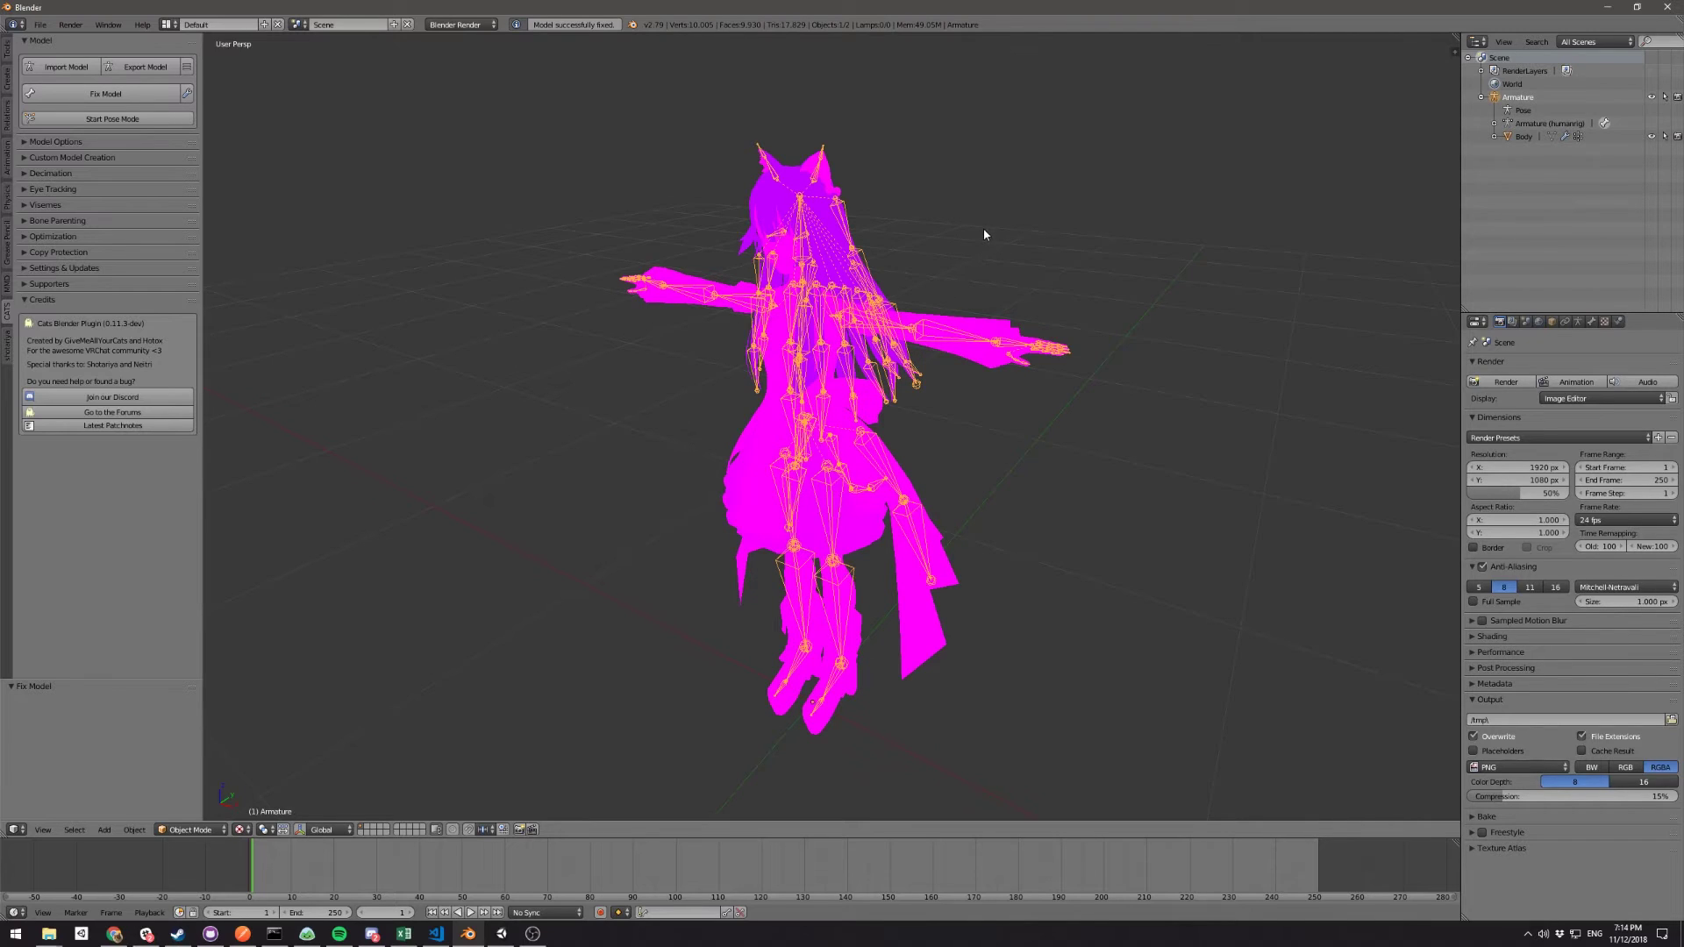
{"action": "left_click", "coordinate": [1521, 137]}
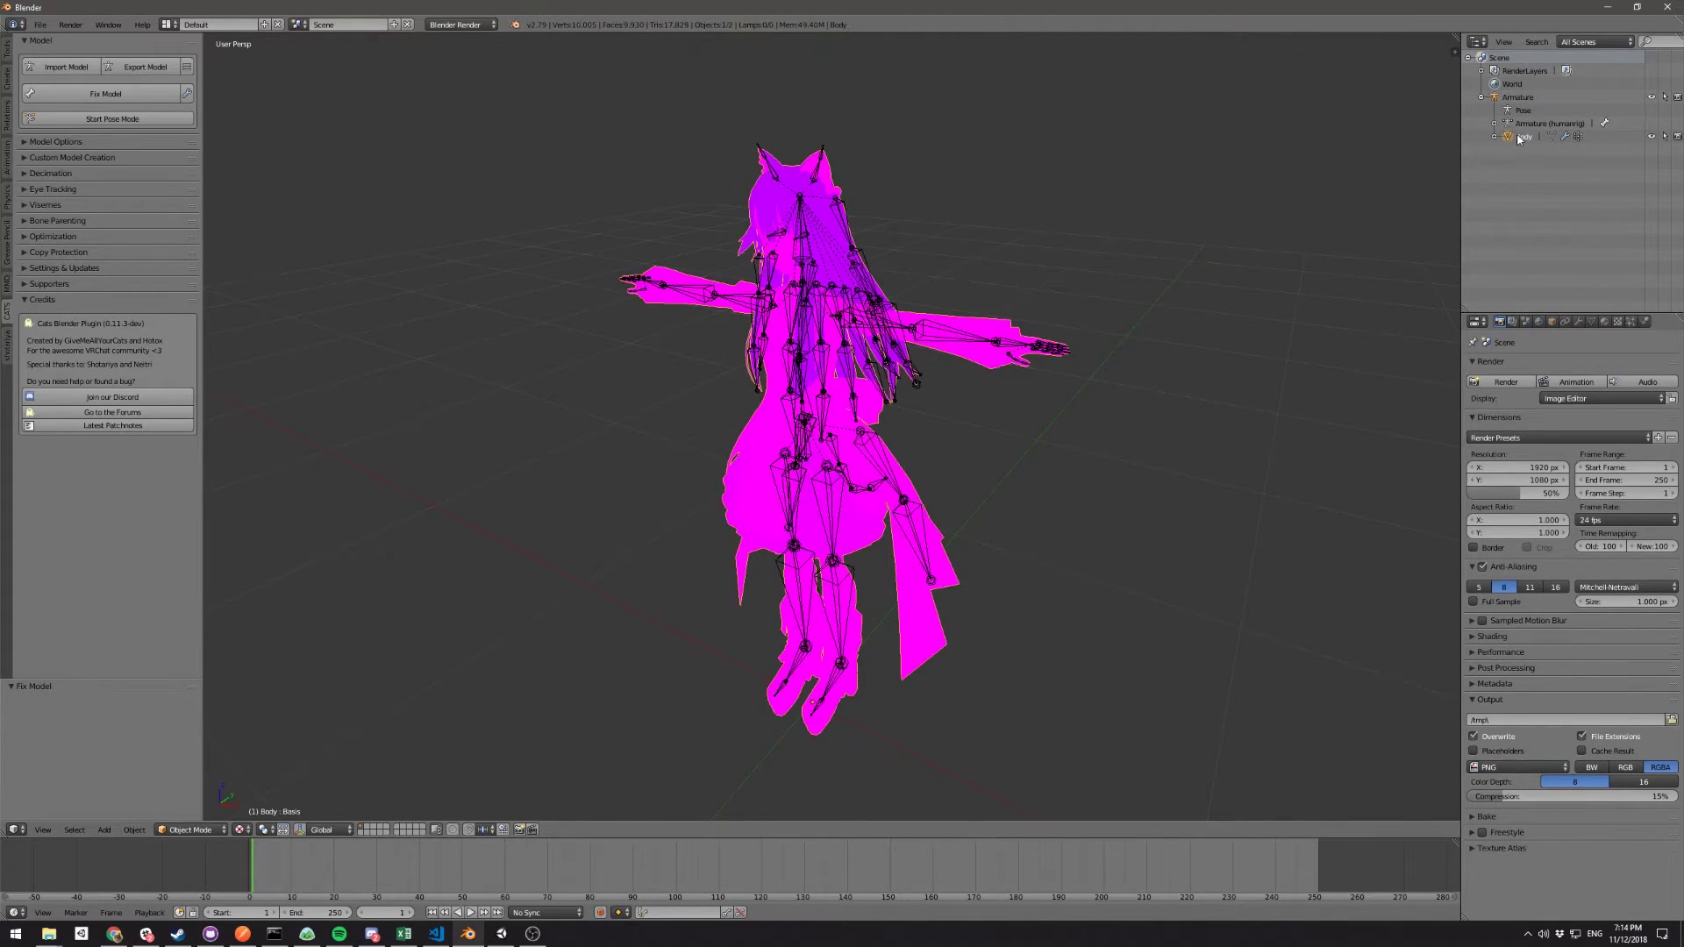
{"action": "key", "text": "Tab"}
{"action": "middle_click_drag", "start_coordinate": [1018, 243], "coordinate": [1041, 203]}
{"action": "scroll", "coordinate": [1041, 203], "scroll_direction": "up", "scroll_amount": 2}
{"action": "scroll", "coordinate": [1042, 227], "scroll_direction": "down", "scroll_amount": 2}
{"action": "key", "text": "Tab"}
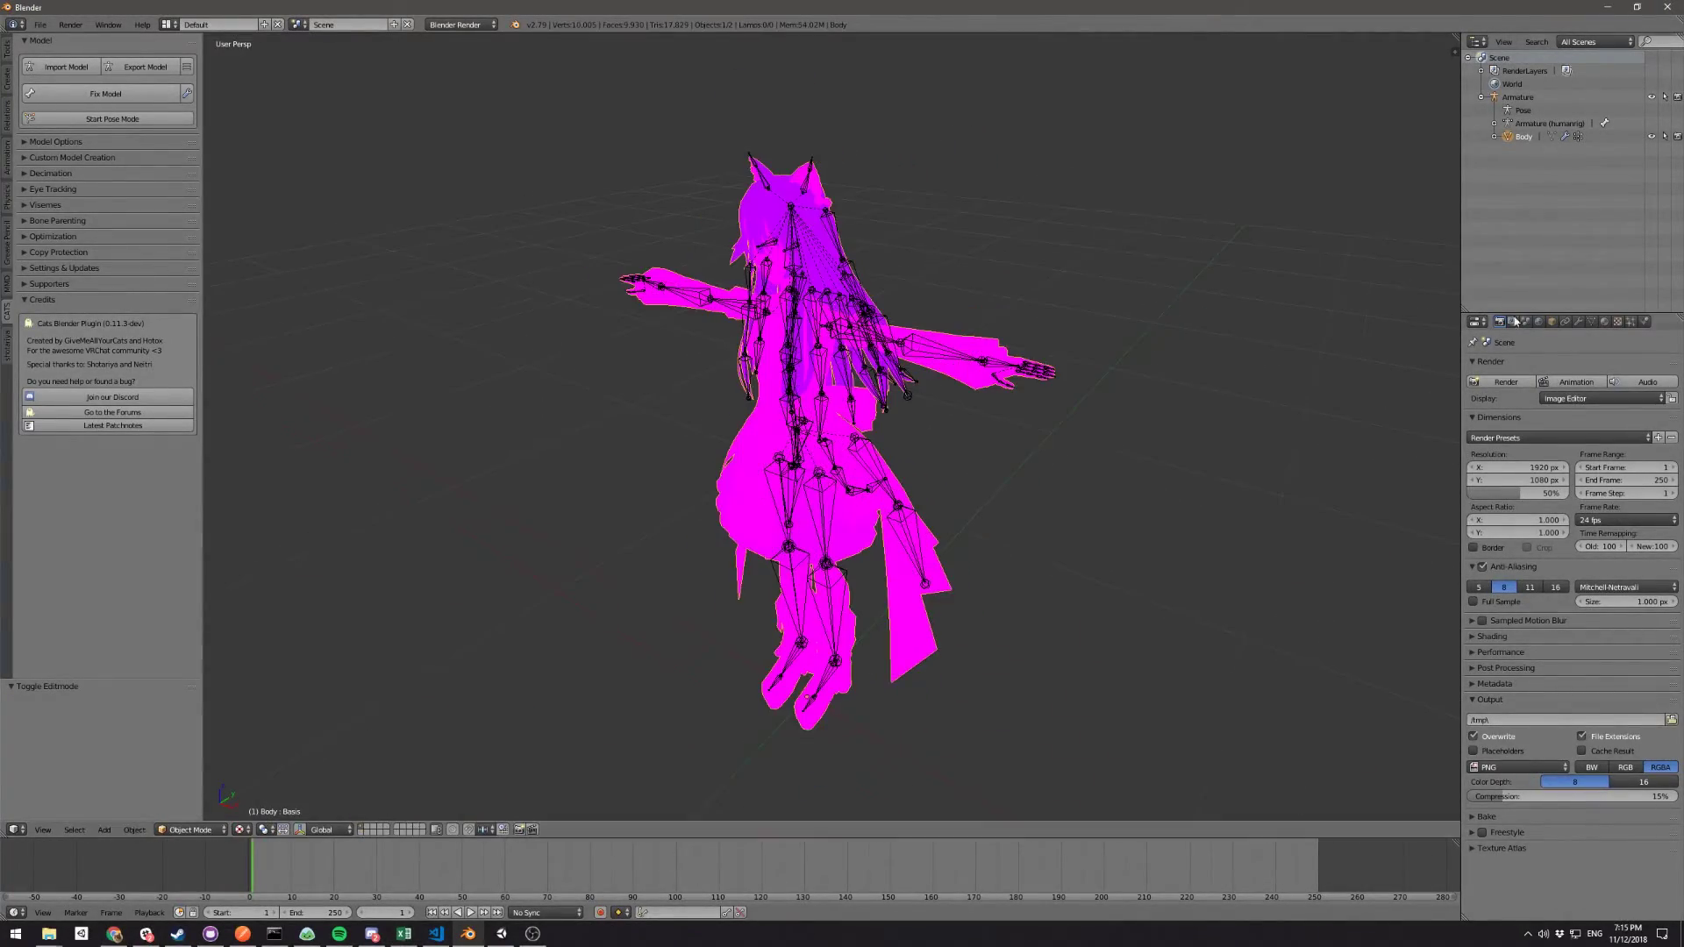
- Examine the settings that belong to Fix Model while viewing the fixed avatar
{"action": "middle_click_drag", "start_coordinate": [978, 317], "coordinate": [989, 319]}
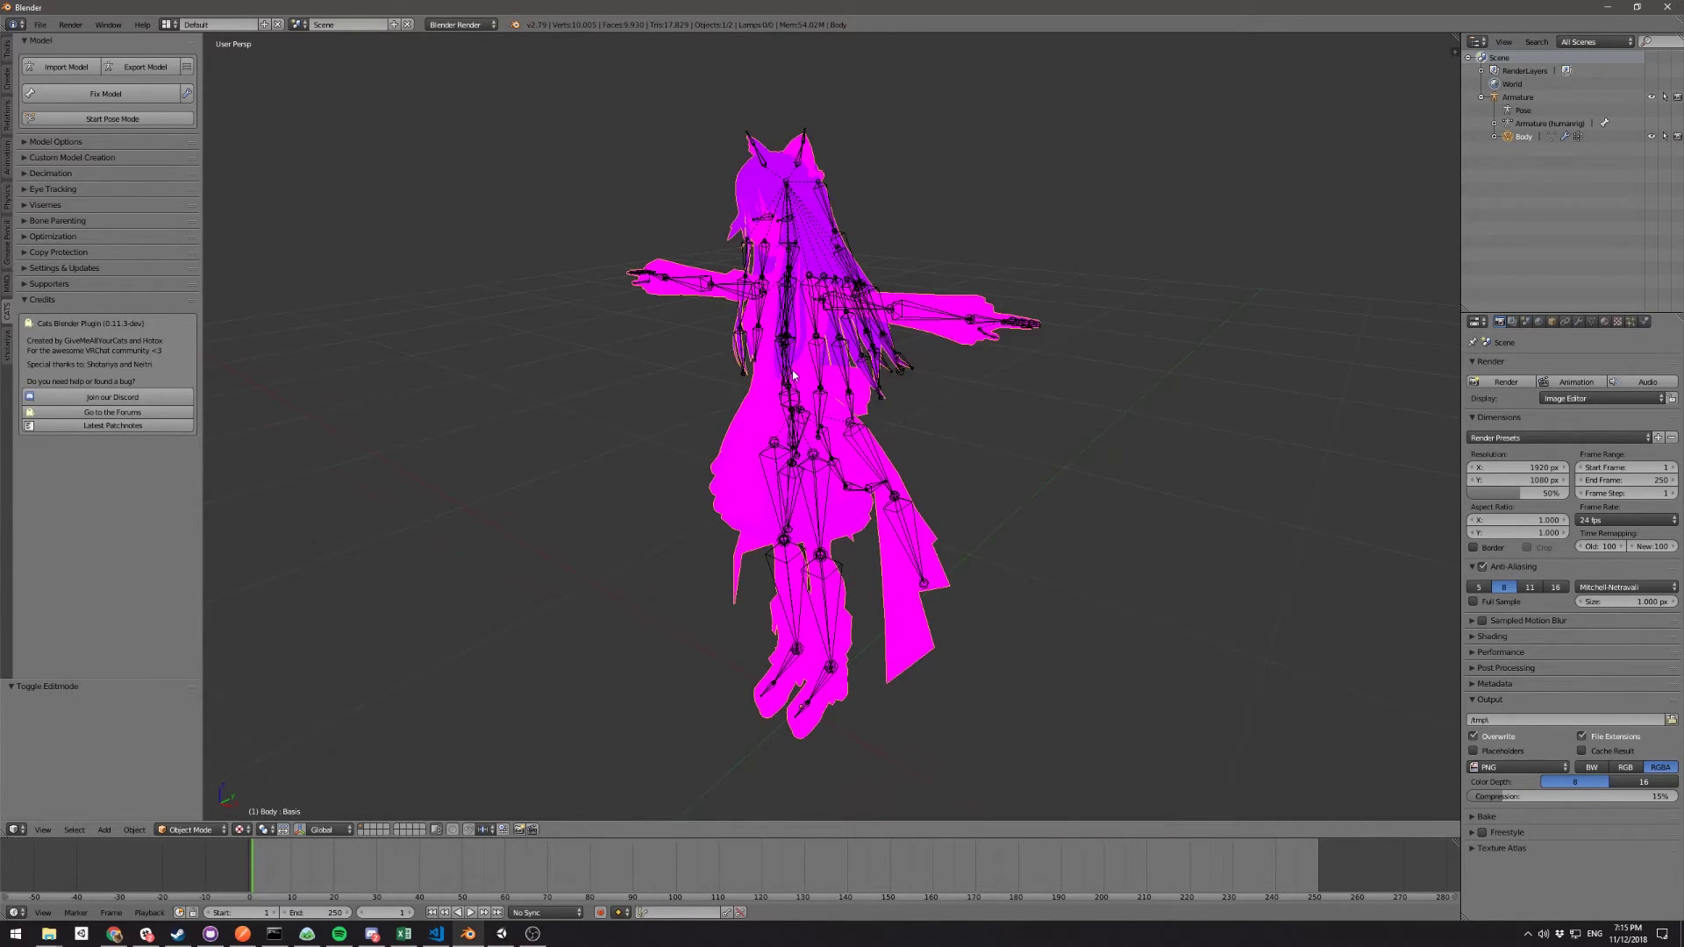
{"action": "middle_click_drag", "start_coordinate": [997, 261], "coordinate": [991, 262]}
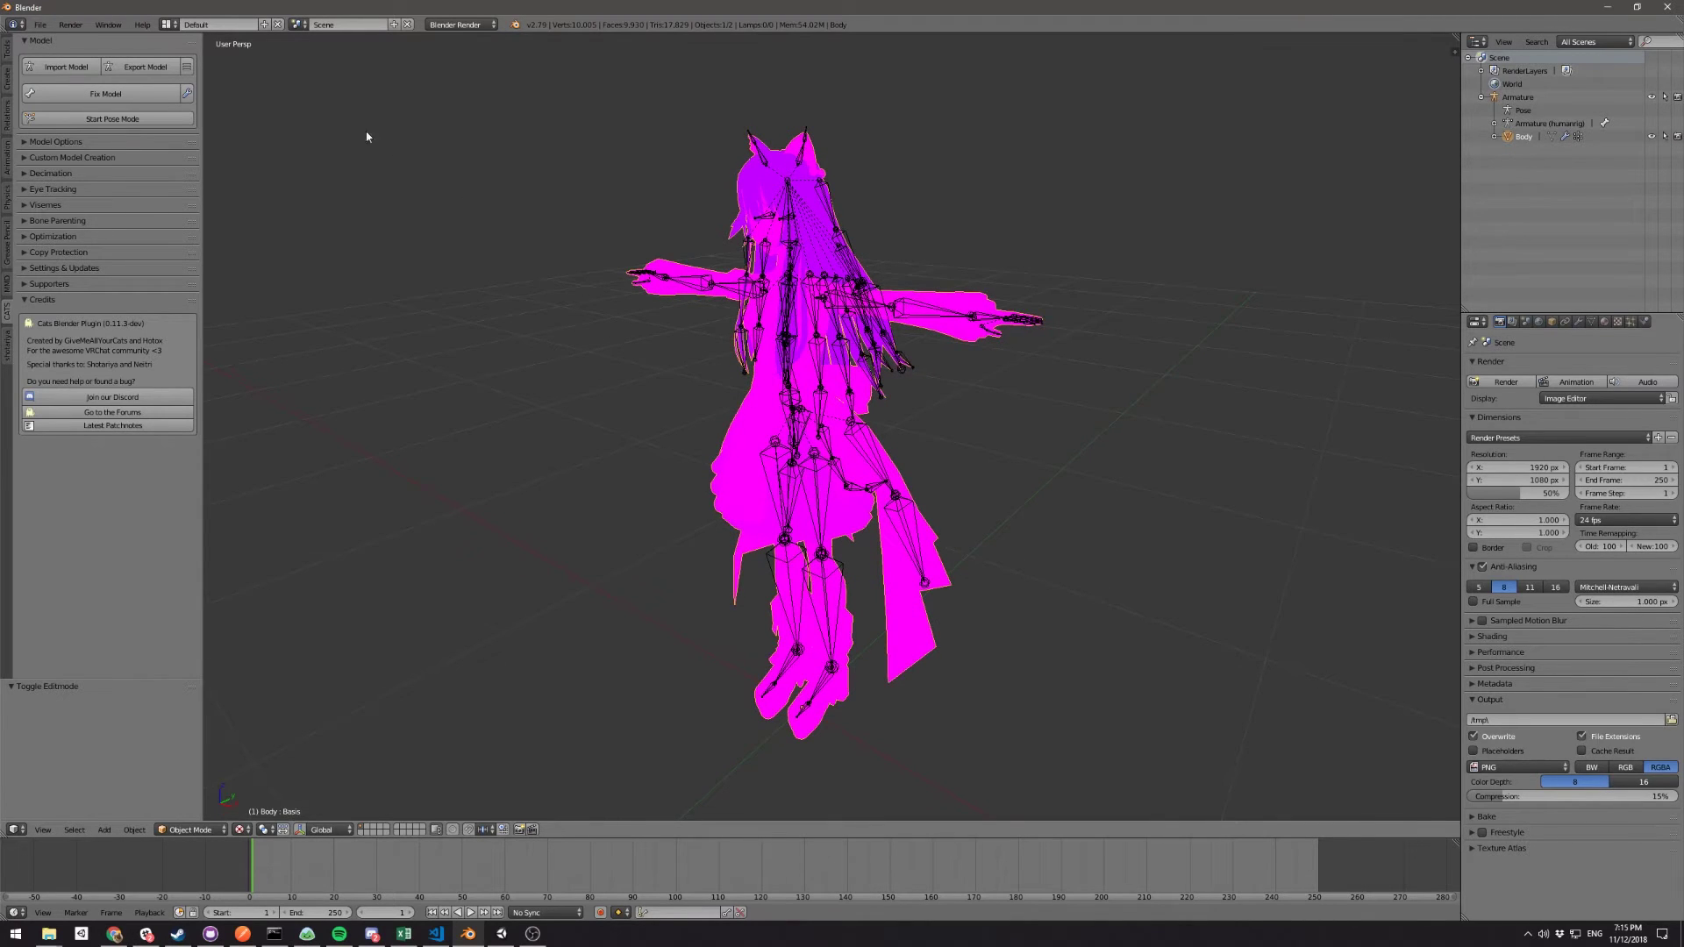
{"action": "middle_click_drag", "start_coordinate": [676, 296], "coordinate": [641, 337]}
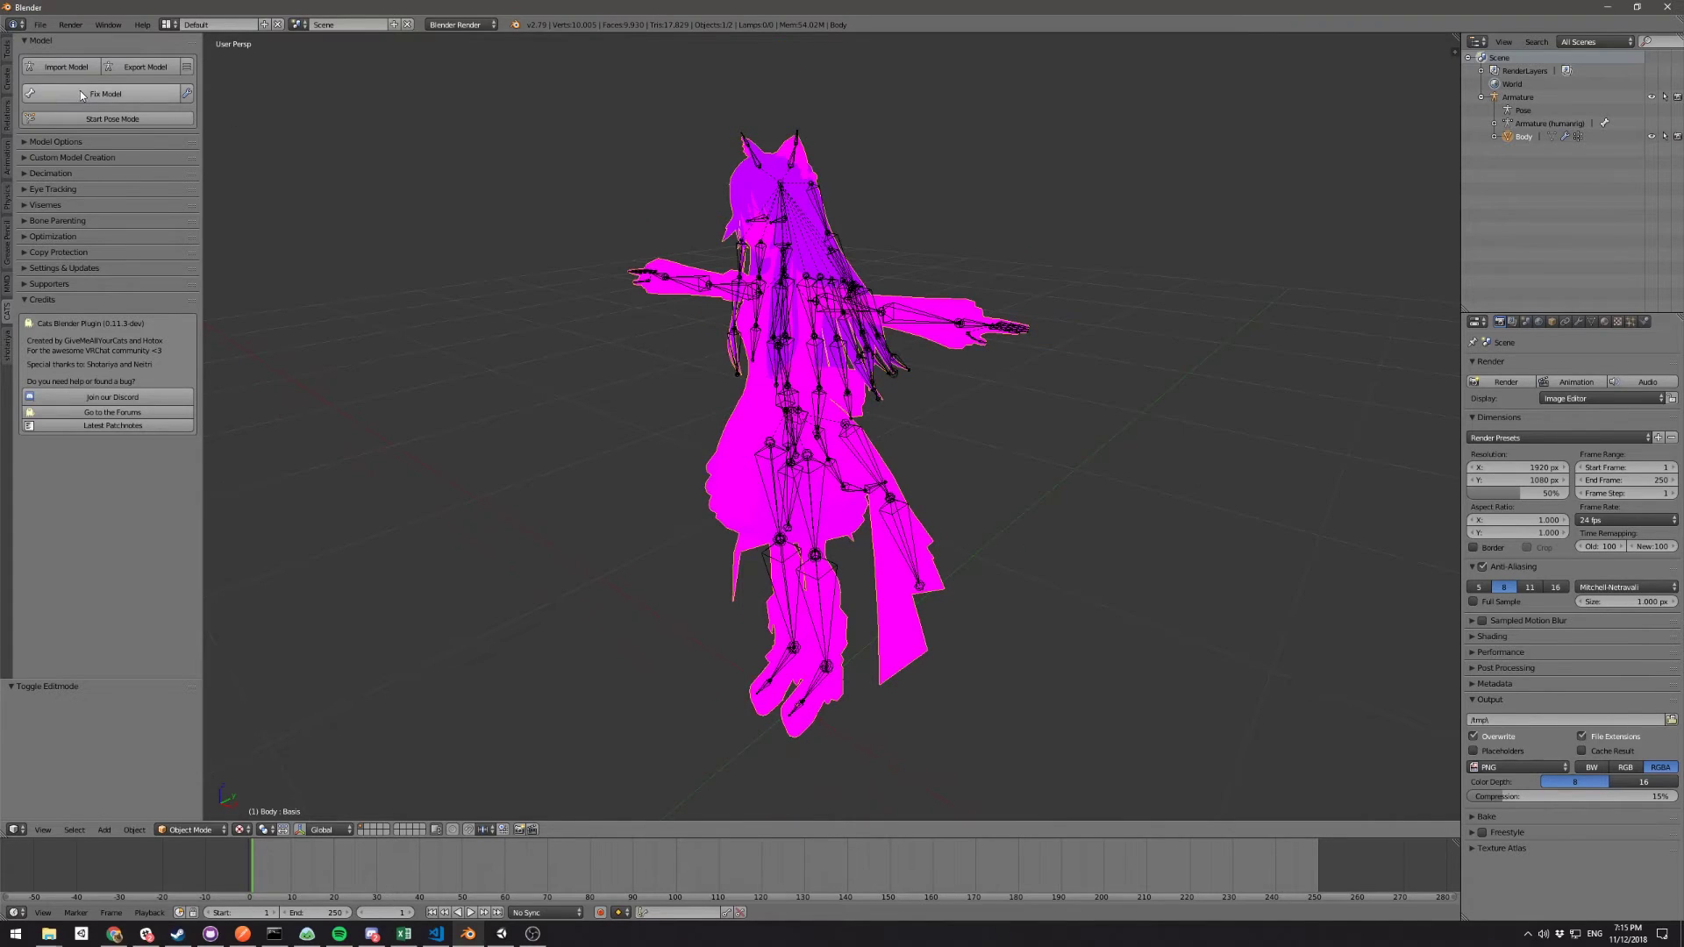
{"action": "left_click", "coordinate": [187, 93]}
{"action": "left_click", "coordinate": [188, 91]}
{"action": "left_click", "coordinate": [187, 92]}
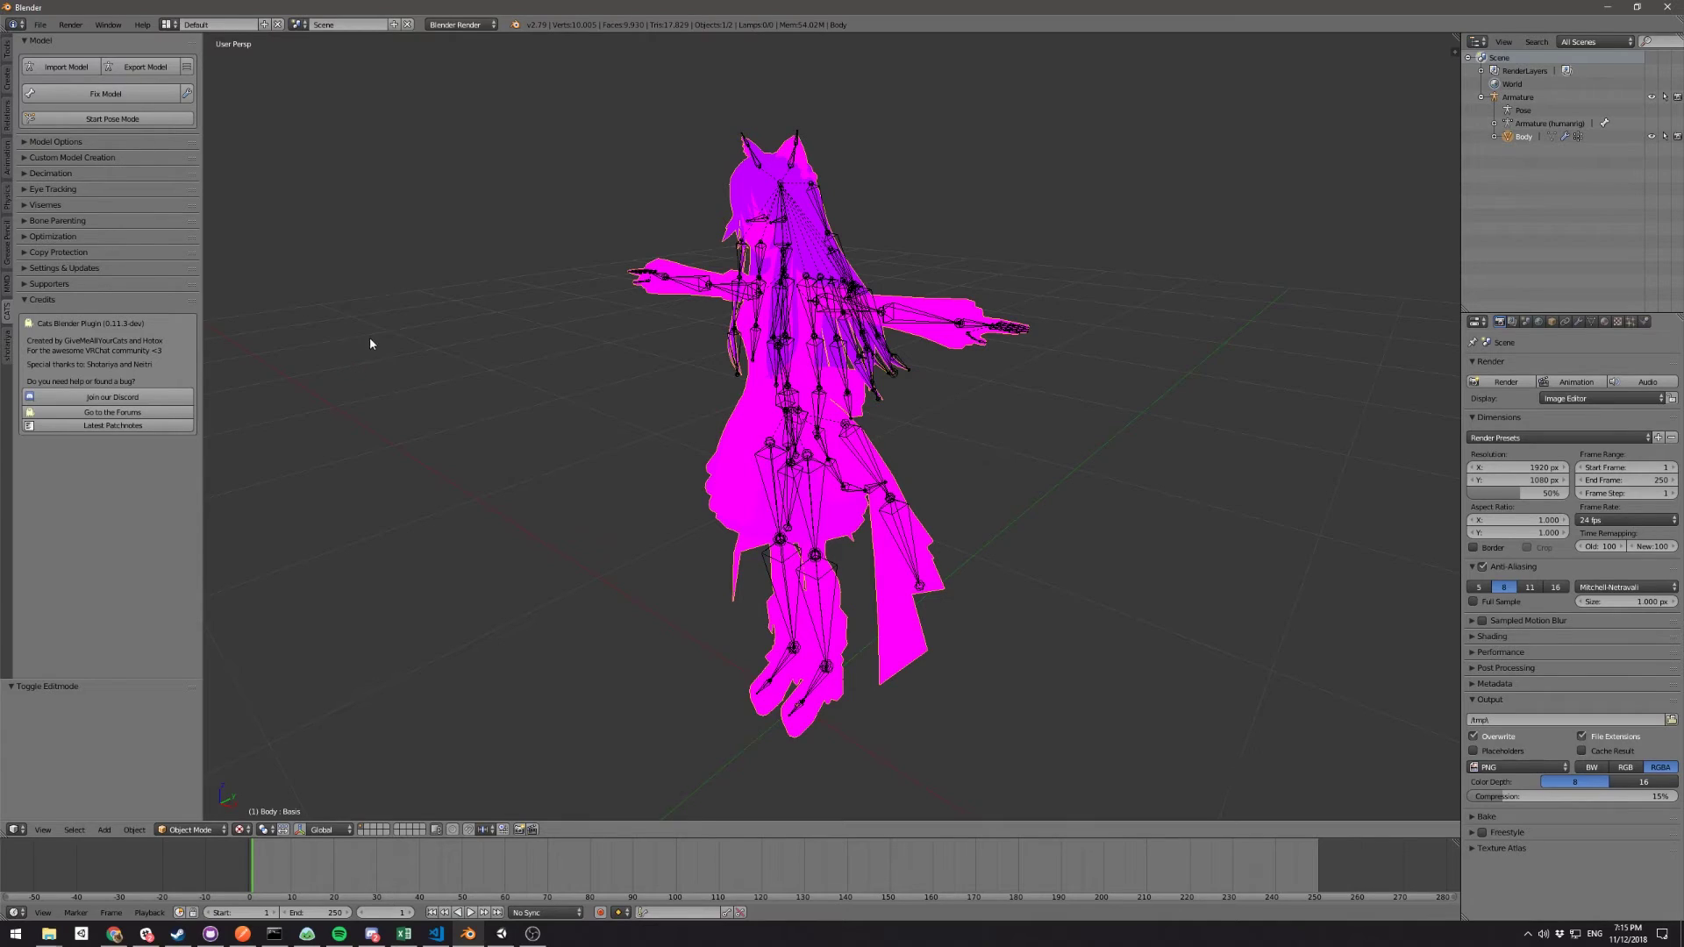
{"action": "left_click", "coordinate": [189, 89]}
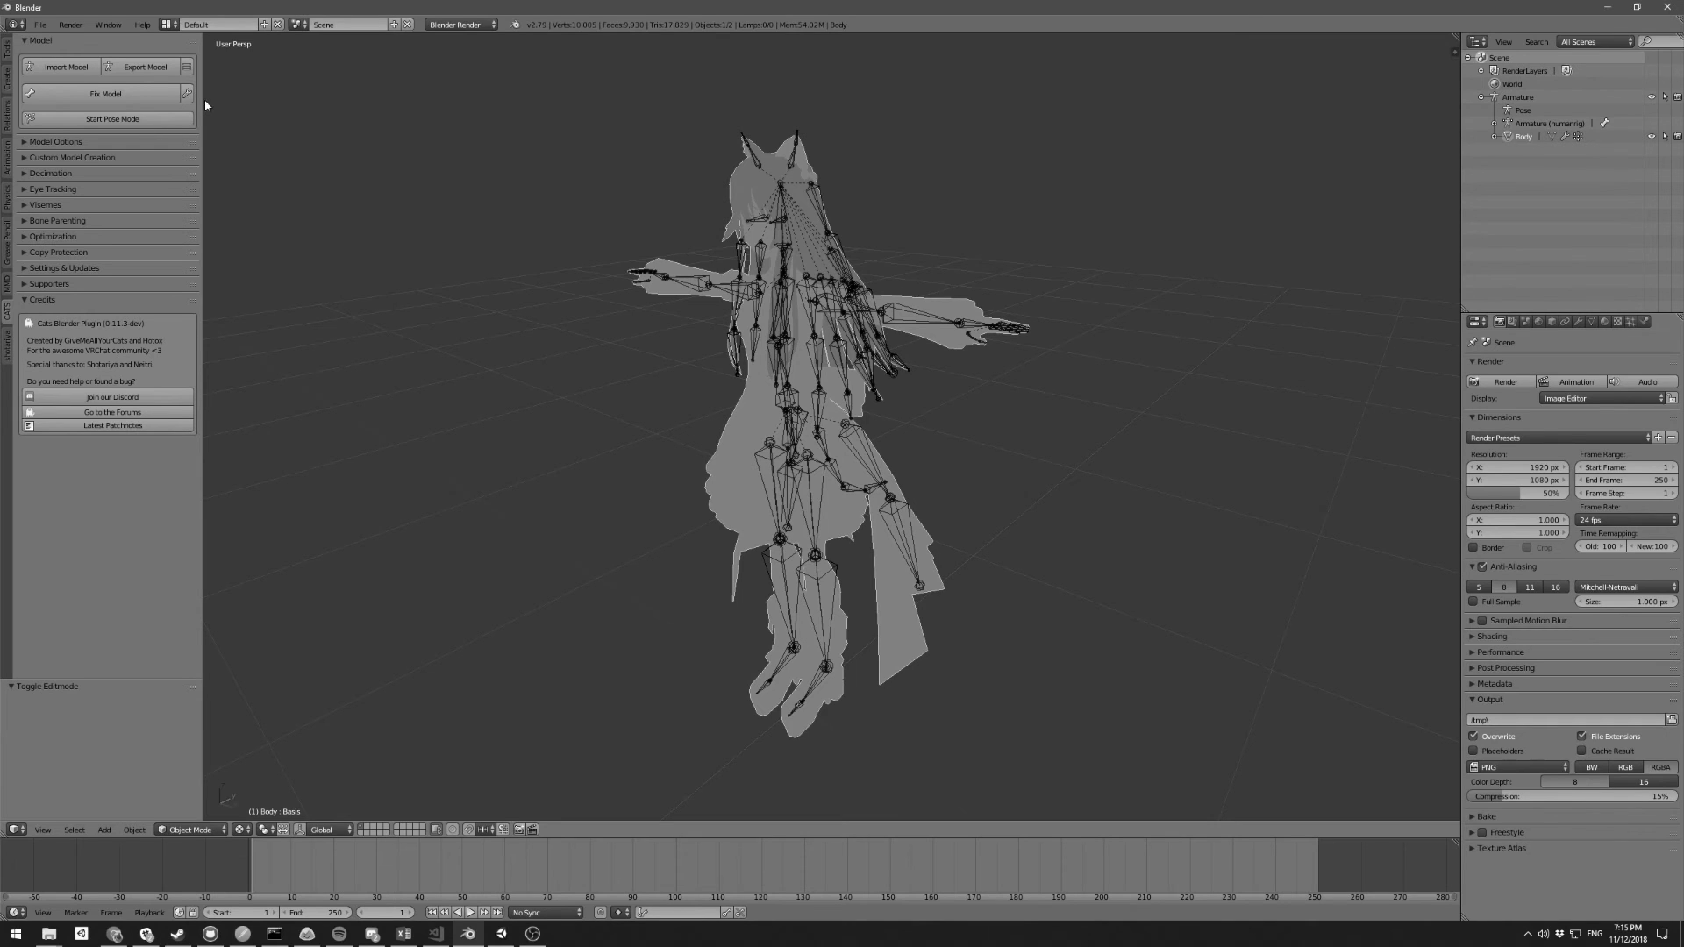
{"action": "middle_click_drag", "start_coordinate": [585, 253], "coordinate": [600, 256]}
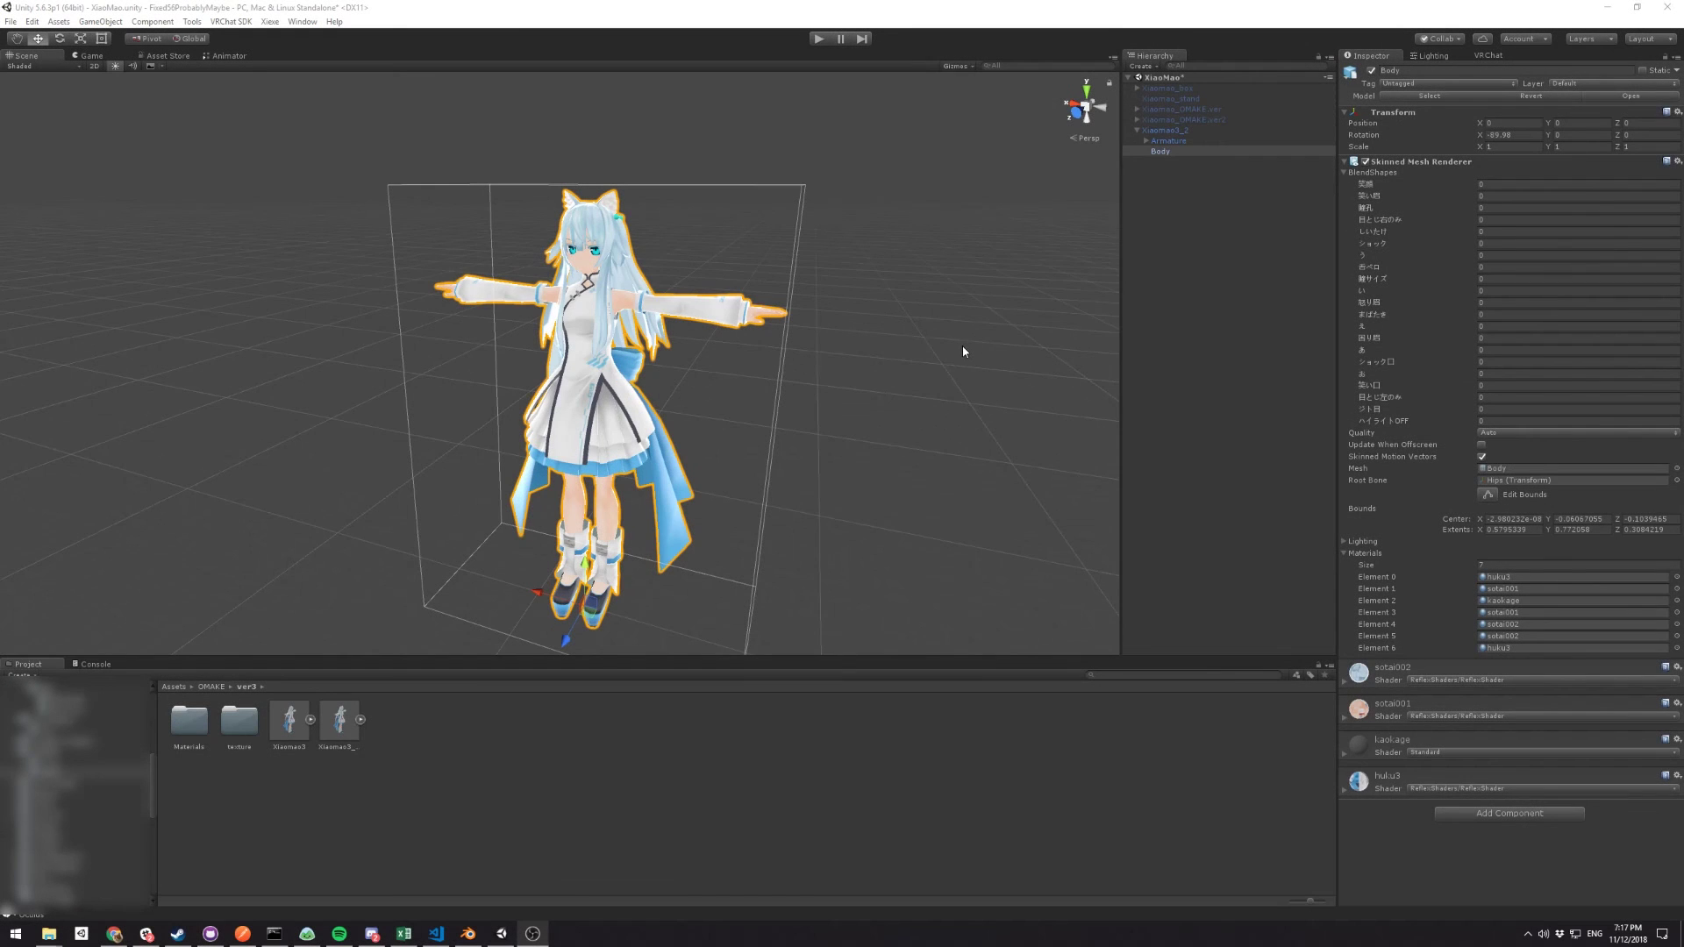
- Examine the combined Body mesh's blend shapes and materials and view the avatar from another angle
{"action": "left_click", "coordinate": [1166, 151]}
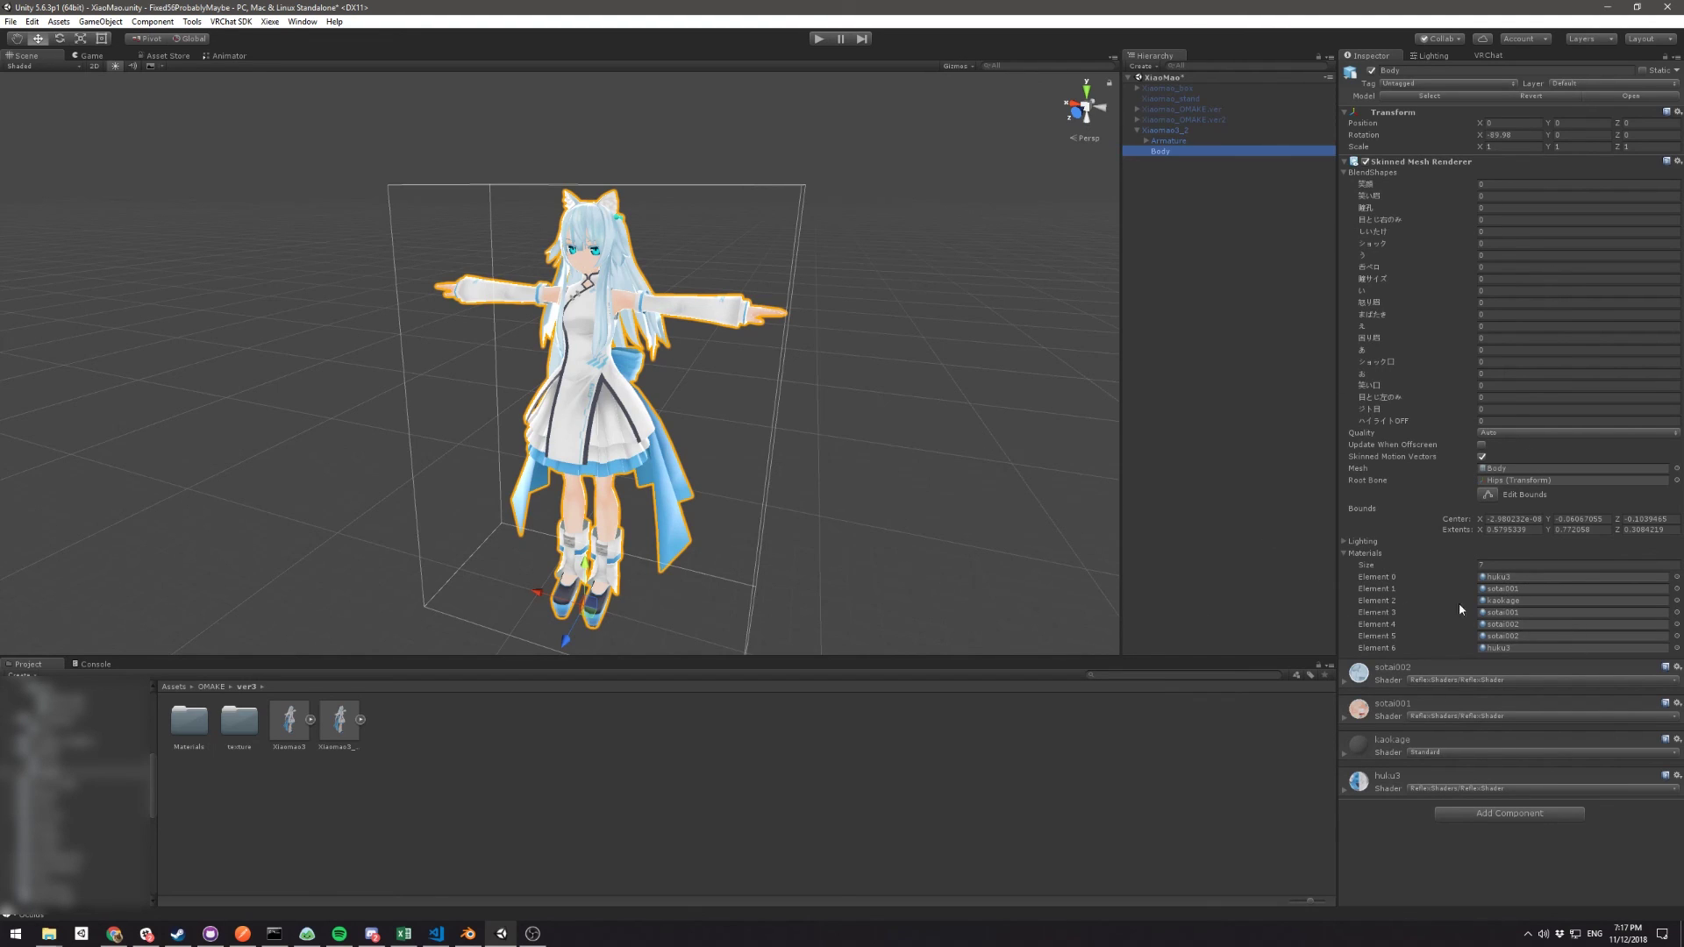
{"action": "mouse_move", "coordinate": [700, 352]}
{"action": "left_mouse_down", "text": "alt"}
{"action": "mouse_move", "coordinate": [719, 358]}
{"action": "mouse_move", "coordinate": [697, 362]}
{"action": "left_mouse_up", "text": "alt"}
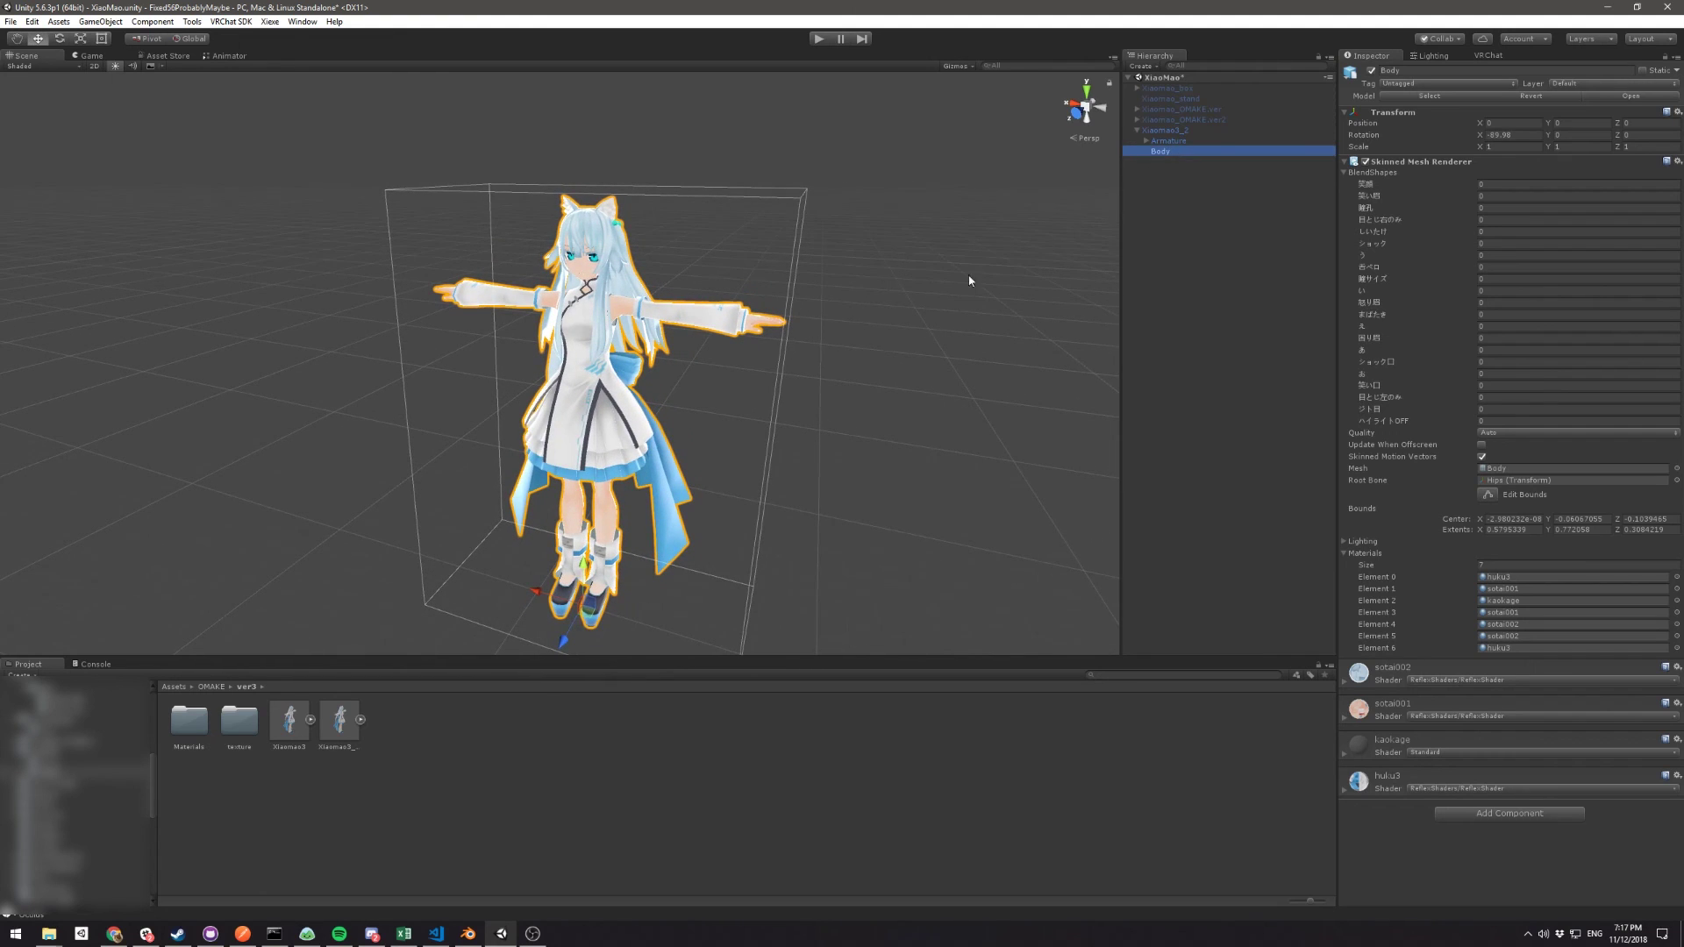
{"action": "left_click_drag", "start_coordinate": [856, 303], "coordinate": [1282, 168], "text": "alt"}
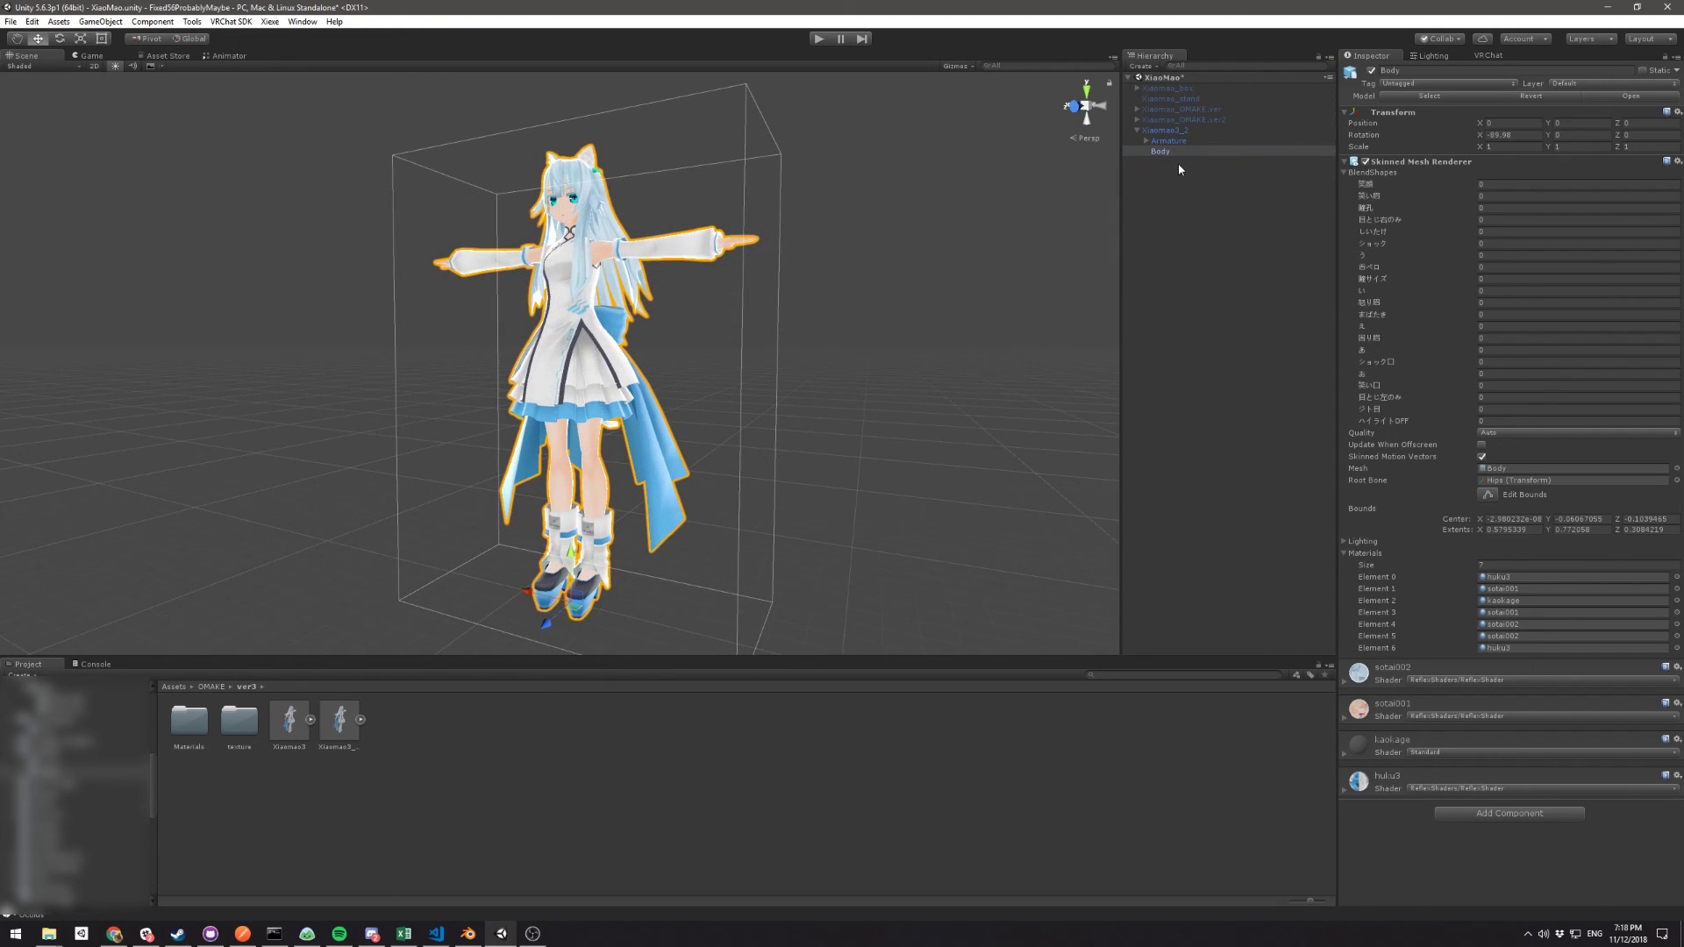